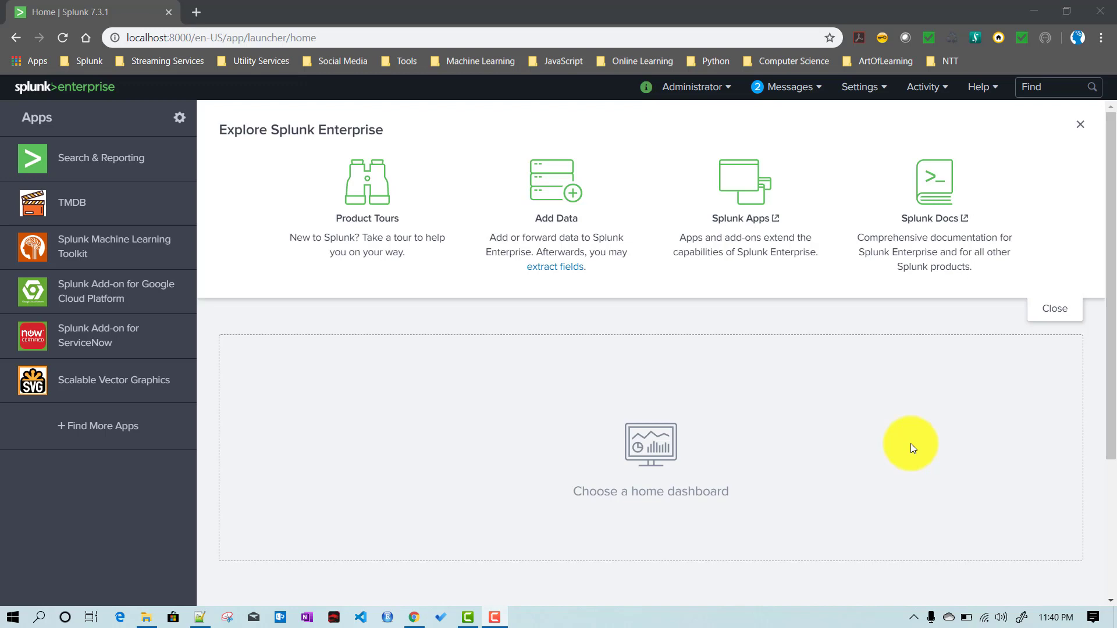
Open the Search & Reporting app and run the search index=_internal.
{"action": "left_click", "coordinate": [92, 169]}
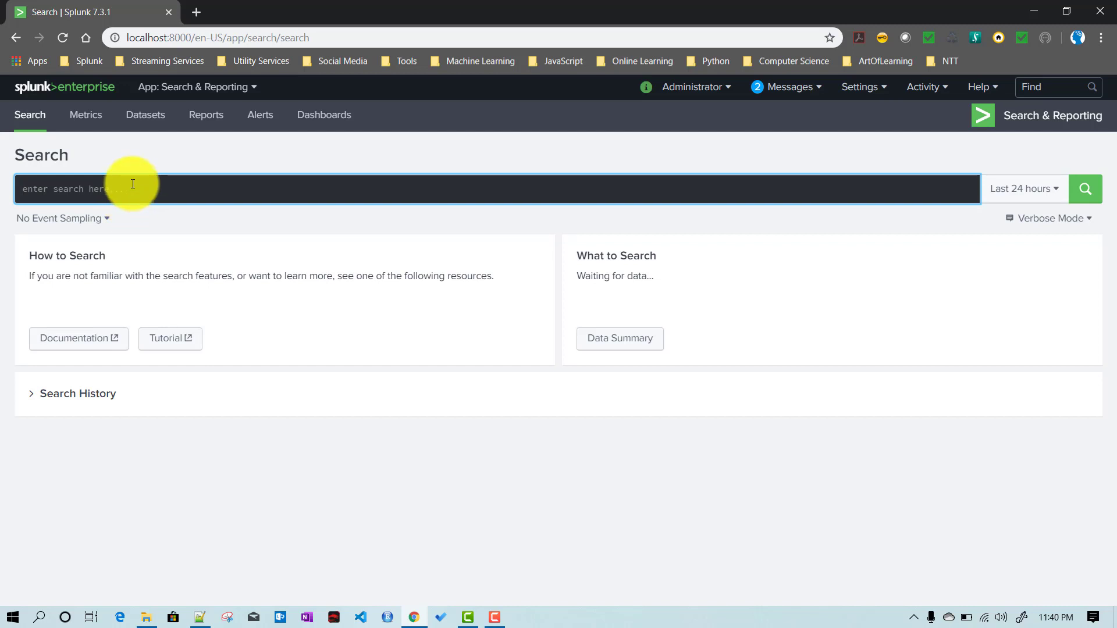
{"action": "type", "text": "index"}
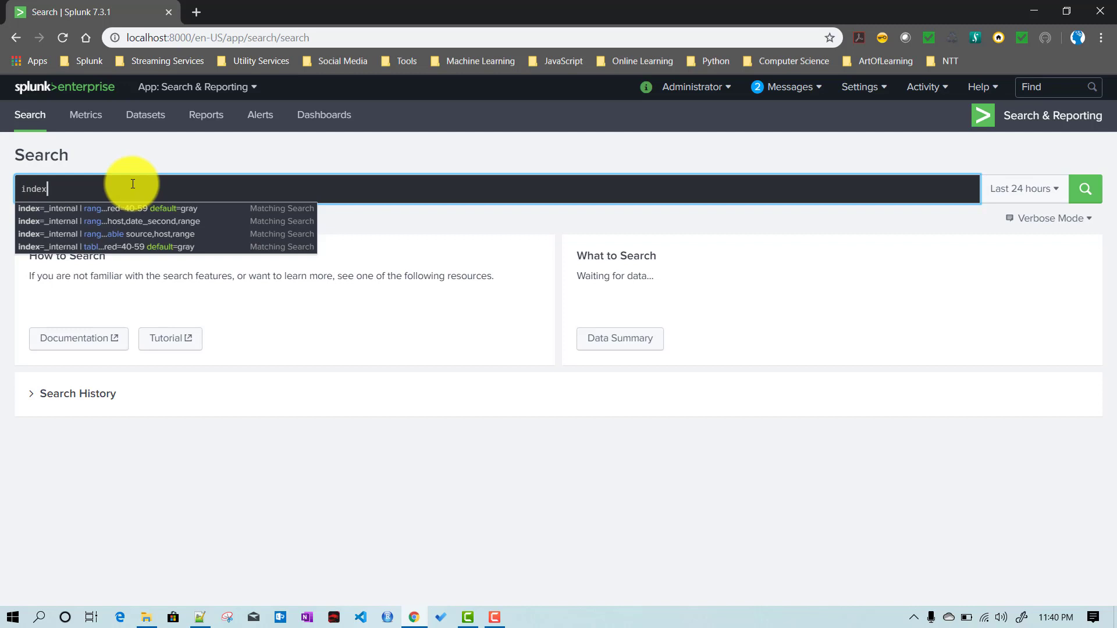
{"action": "type", "text": "=_"}
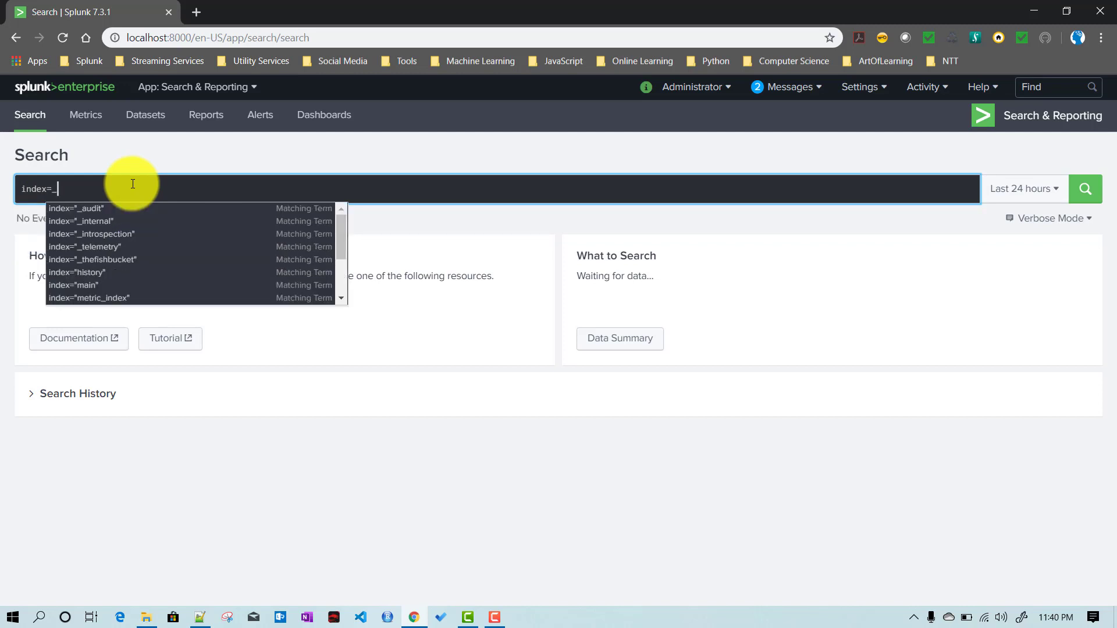
{"action": "type", "text": "internal"}
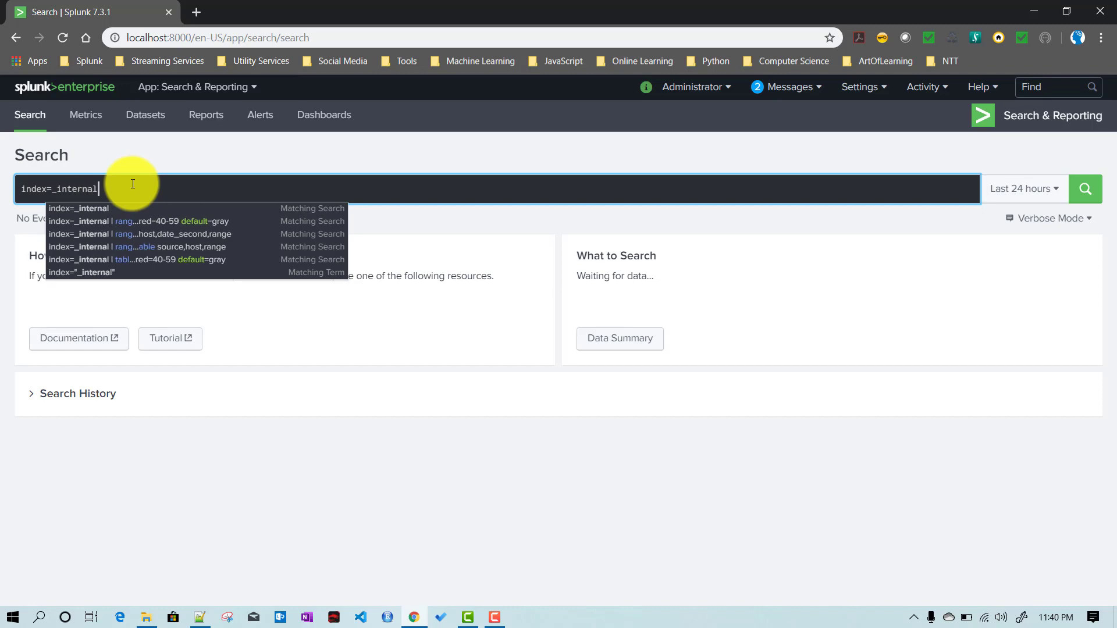
{"action": "key", "text": "Return"}
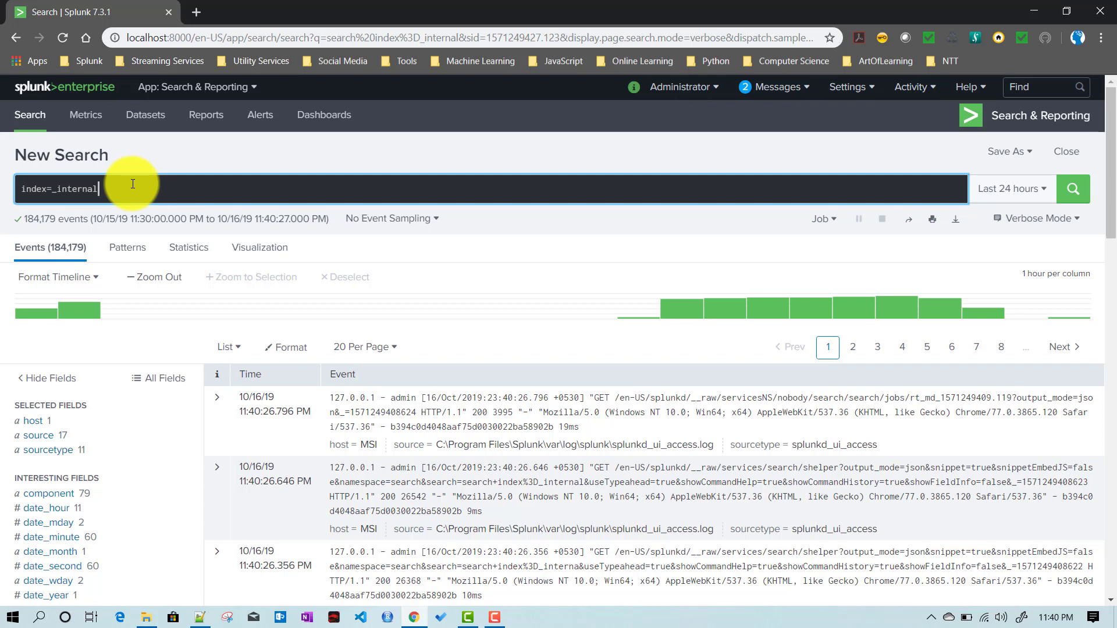
Add "| iconify source" on a second line of the search and run it.
{"action": "type", "text": "| "}
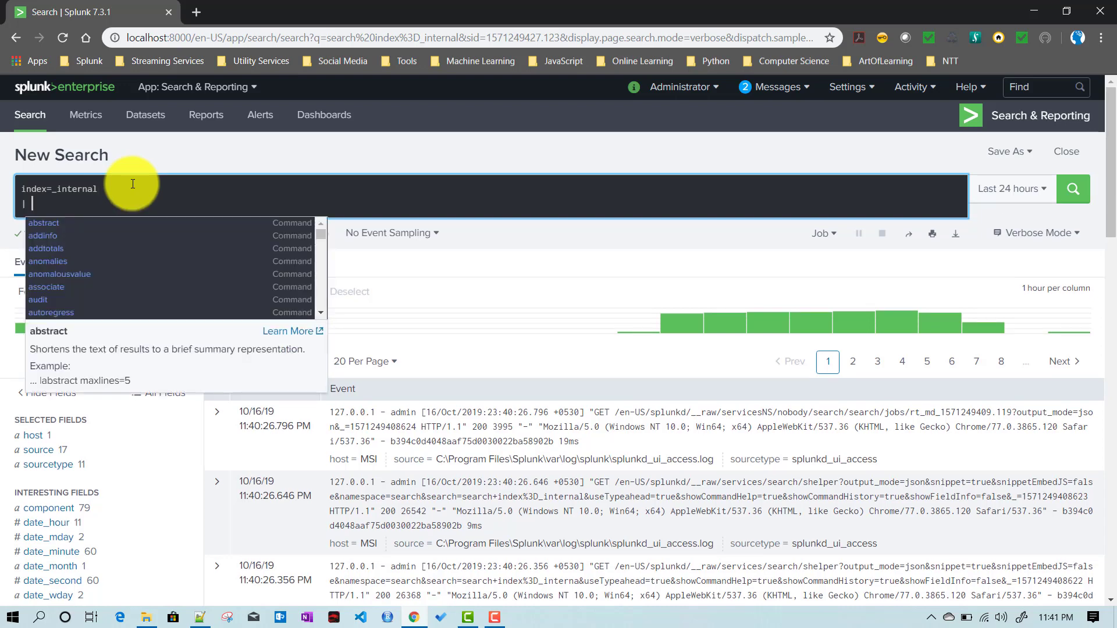
{"action": "type", "text": "ic"}
{"action": "key", "text": "Down"}
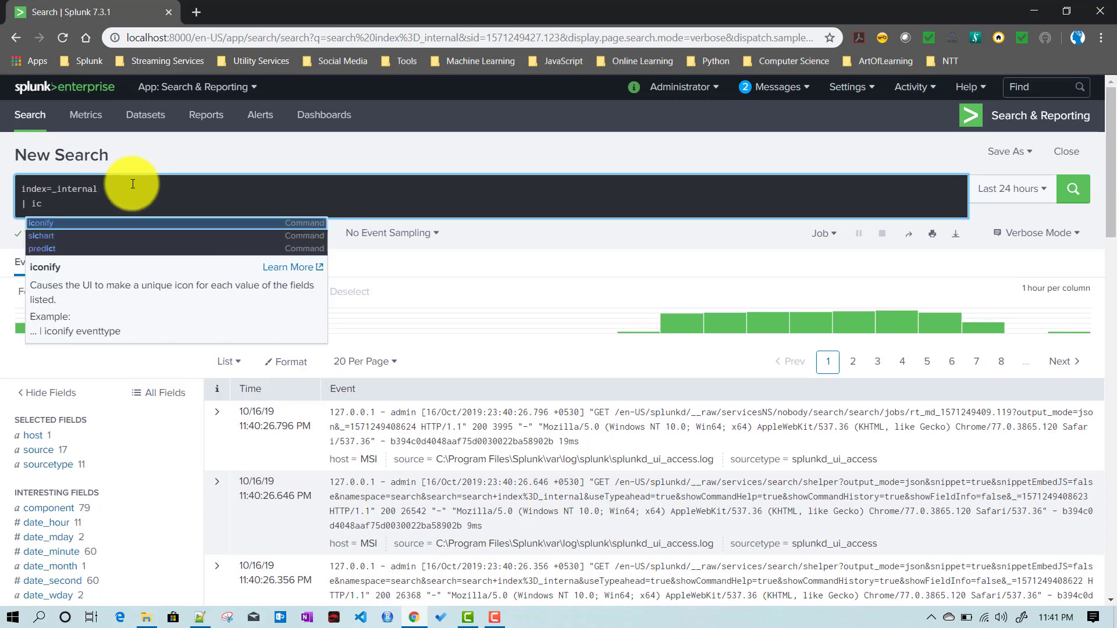
{"action": "key", "text": "Return"}
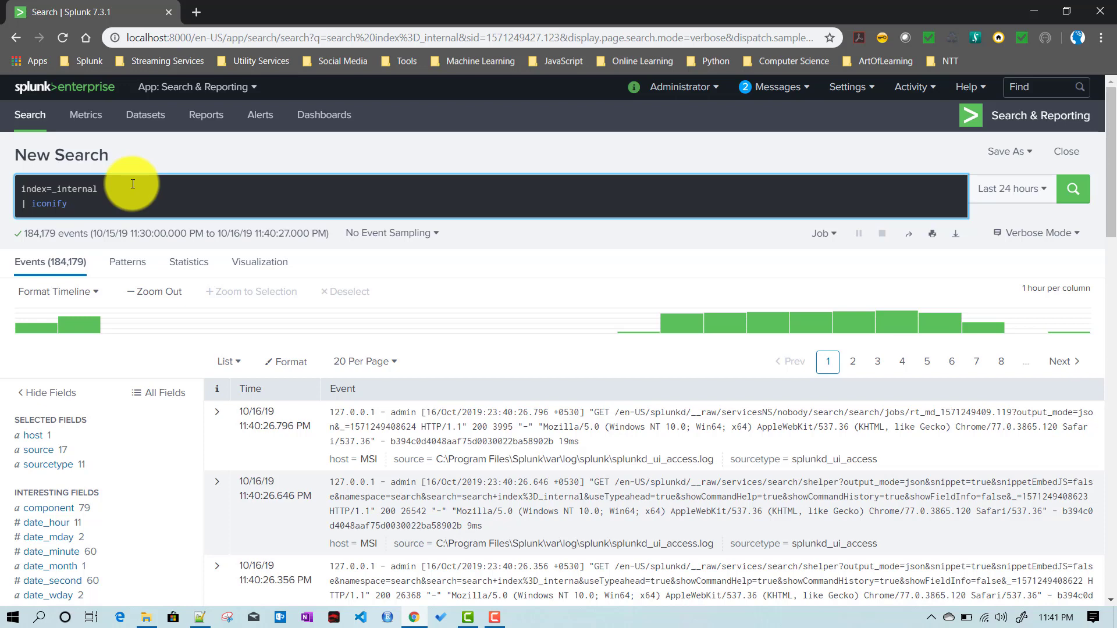
{"action": "scroll", "coordinate": [181, 288], "scroll_direction": "down", "scroll_amount": 1}
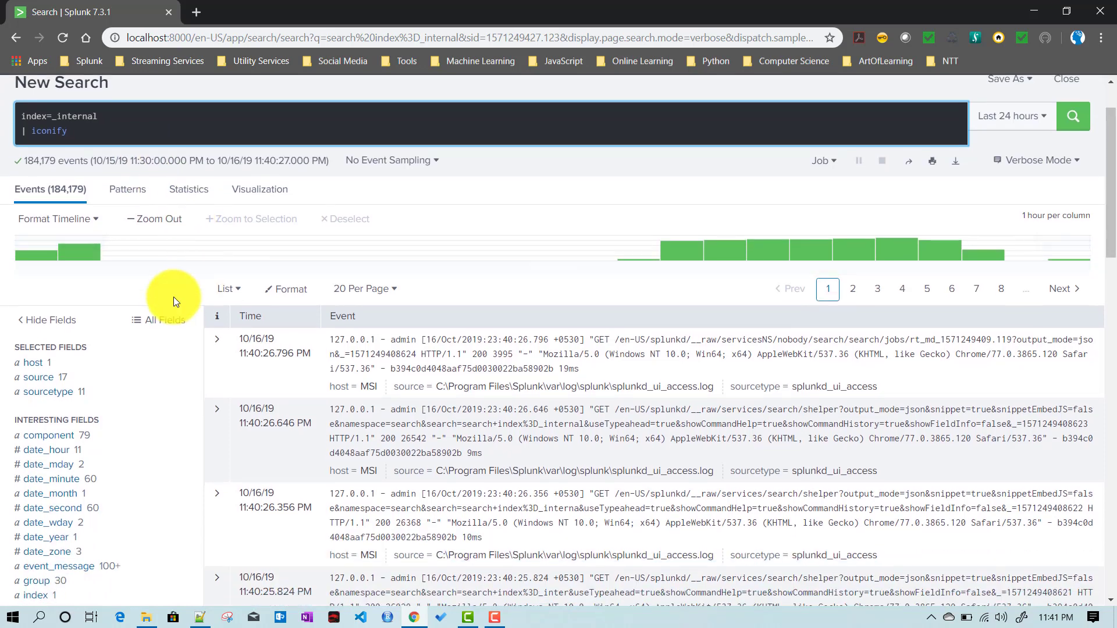
{"action": "scroll", "coordinate": [191, 410], "scroll_direction": "up", "scroll_amount": 1}
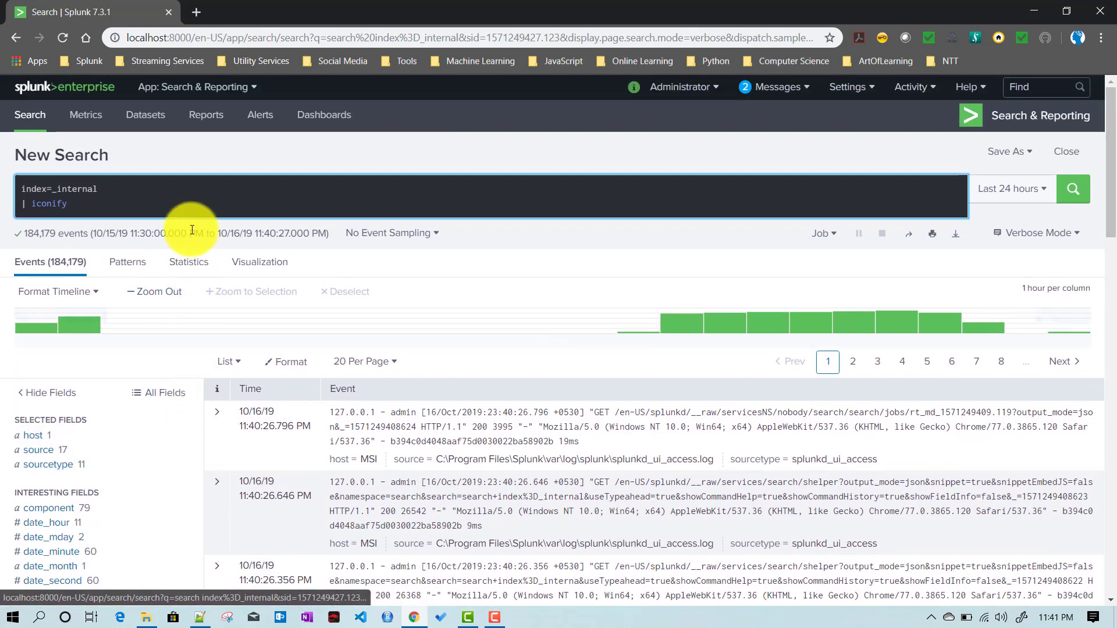
{"action": "type", "text": "source"}
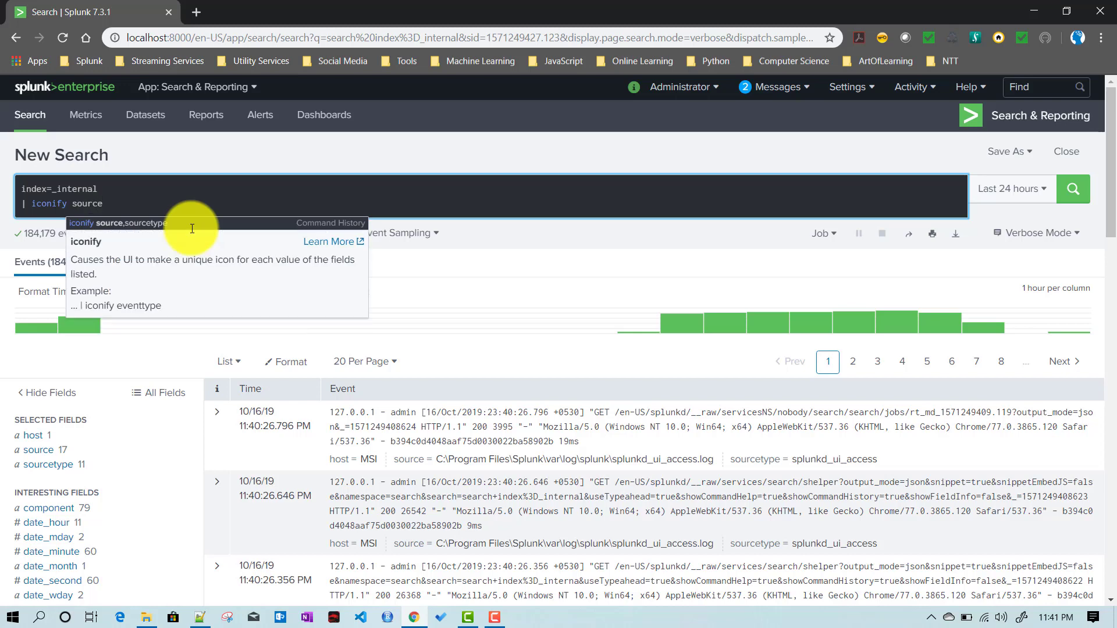
{"action": "key", "text": "Return"}
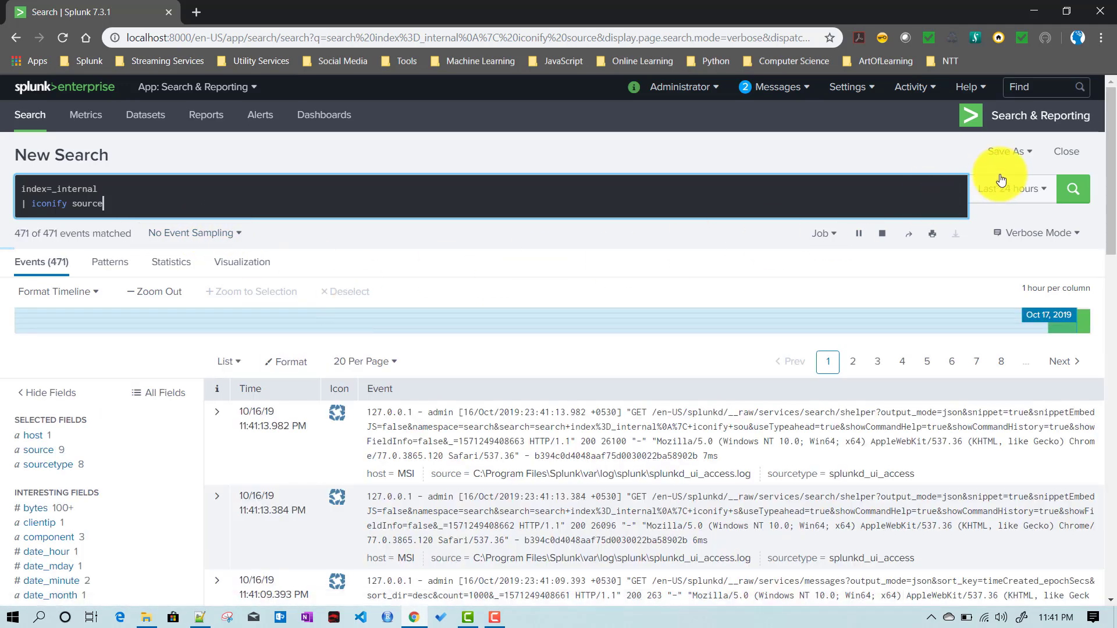
Examine the Icon column of the events and compare the icons against each event's source value.
{"action": "scroll", "coordinate": [438, 356], "scroll_direction": "down", "scroll_amount": 1}
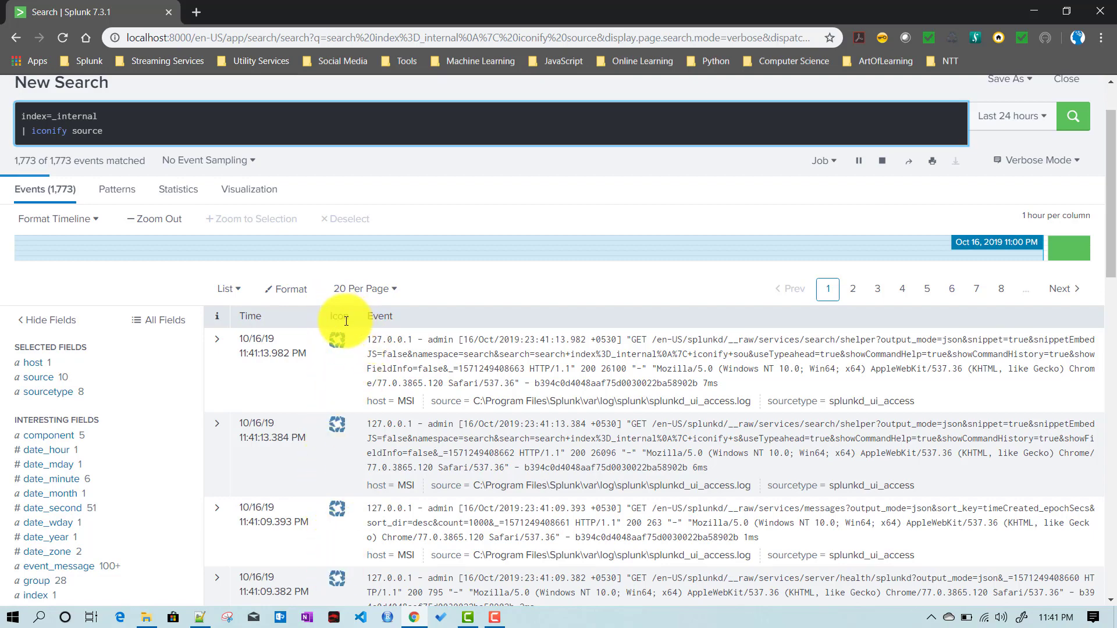
{"action": "scroll", "coordinate": [366, 397], "scroll_direction": "down", "scroll_amount": 10}
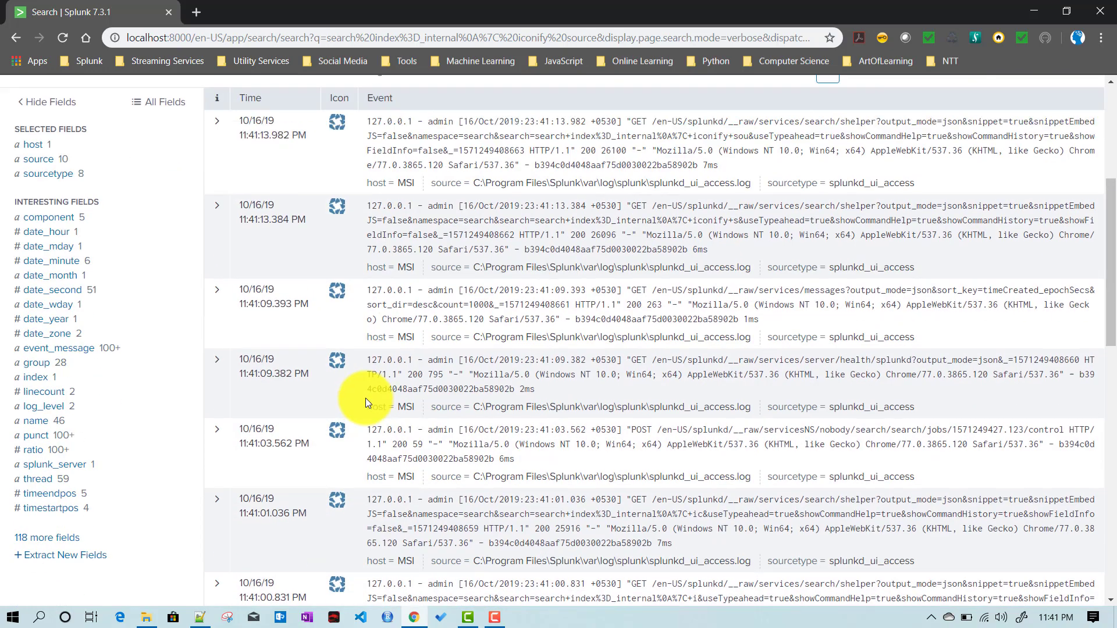
{"action": "scroll", "coordinate": [365, 398], "scroll_direction": "up", "scroll_amount": 3}
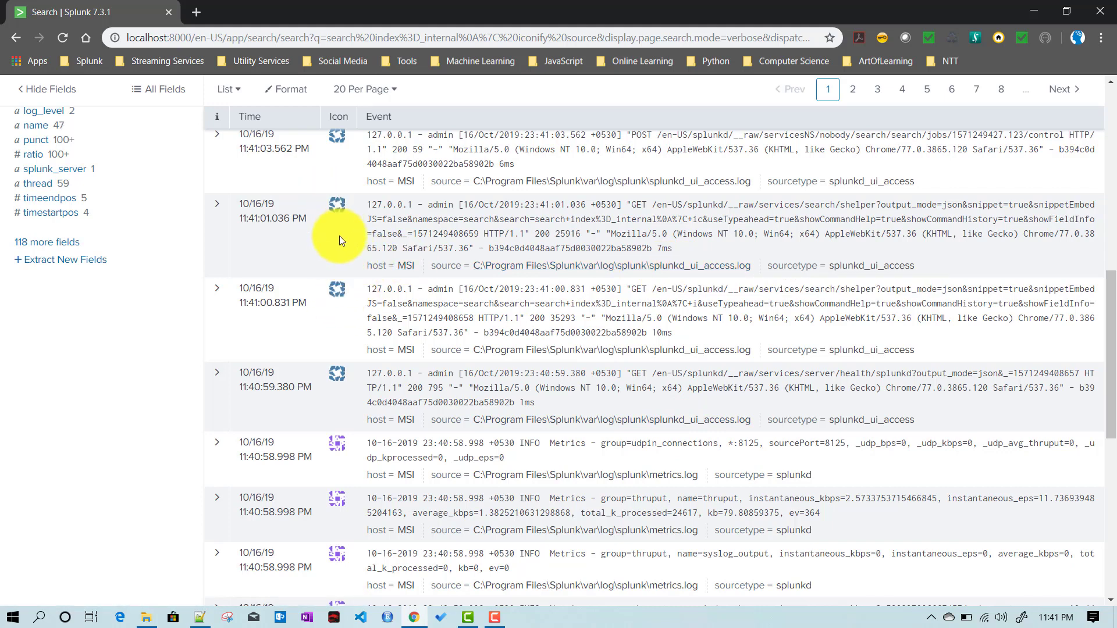
{"action": "scroll", "coordinate": [443, 424], "scroll_direction": "down", "scroll_amount": 1}
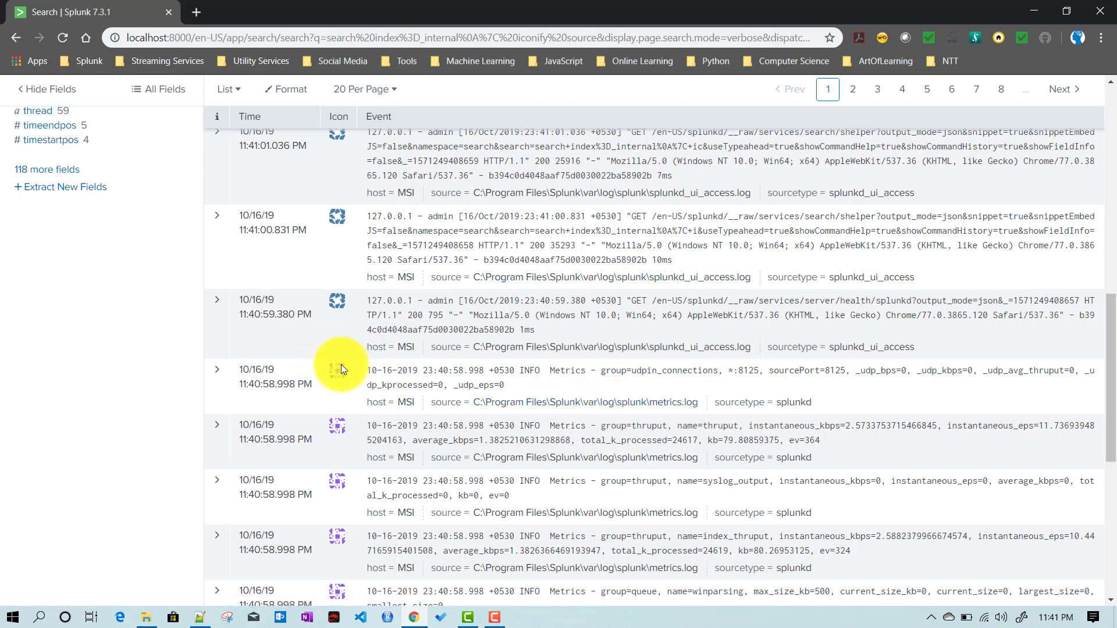
{"action": "scroll", "coordinate": [546, 435], "scroll_direction": "up", "scroll_amount": 2}
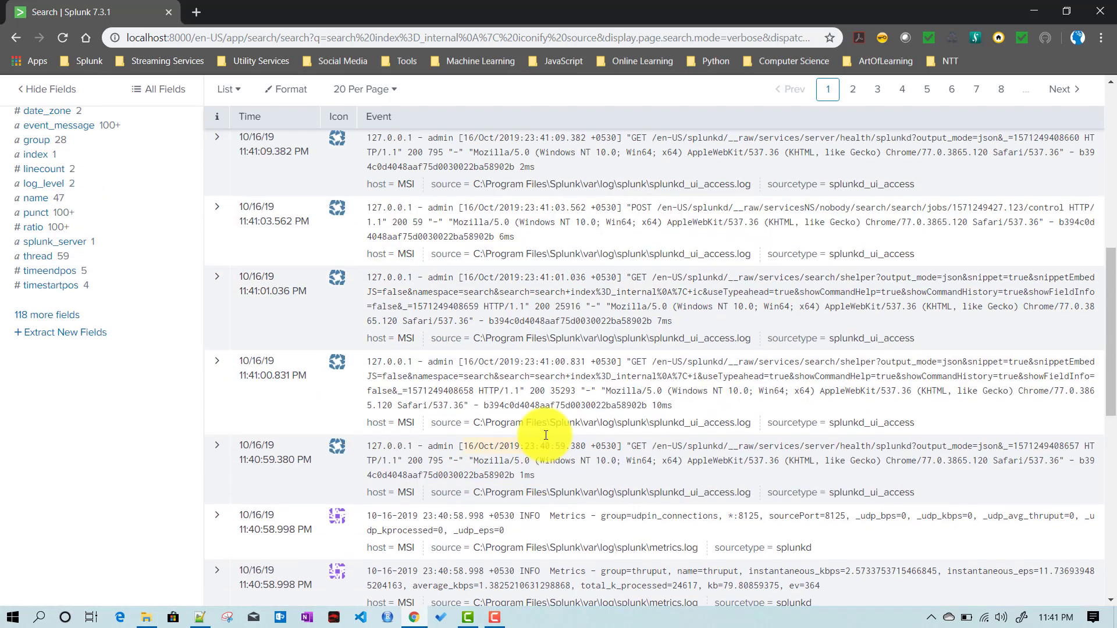
{"action": "scroll", "coordinate": [546, 431], "scroll_direction": "up", "scroll_amount": 3}
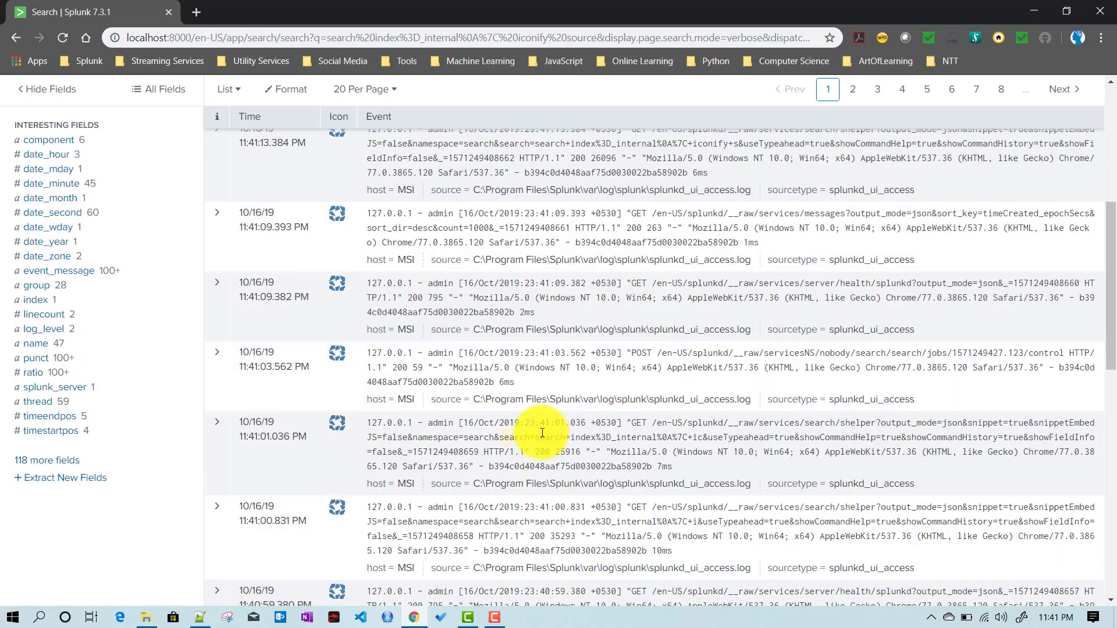
{"action": "scroll", "coordinate": [542, 431], "scroll_direction": "up", "scroll_amount": 1}
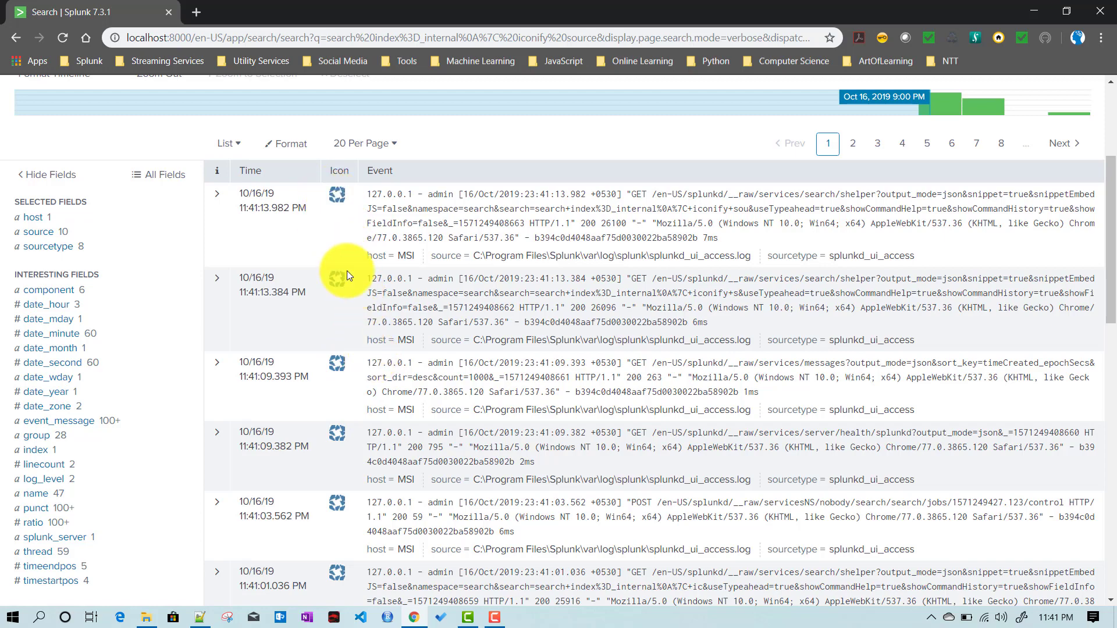
{"action": "scroll", "coordinate": [354, 285], "scroll_direction": "up", "scroll_amount": 2}
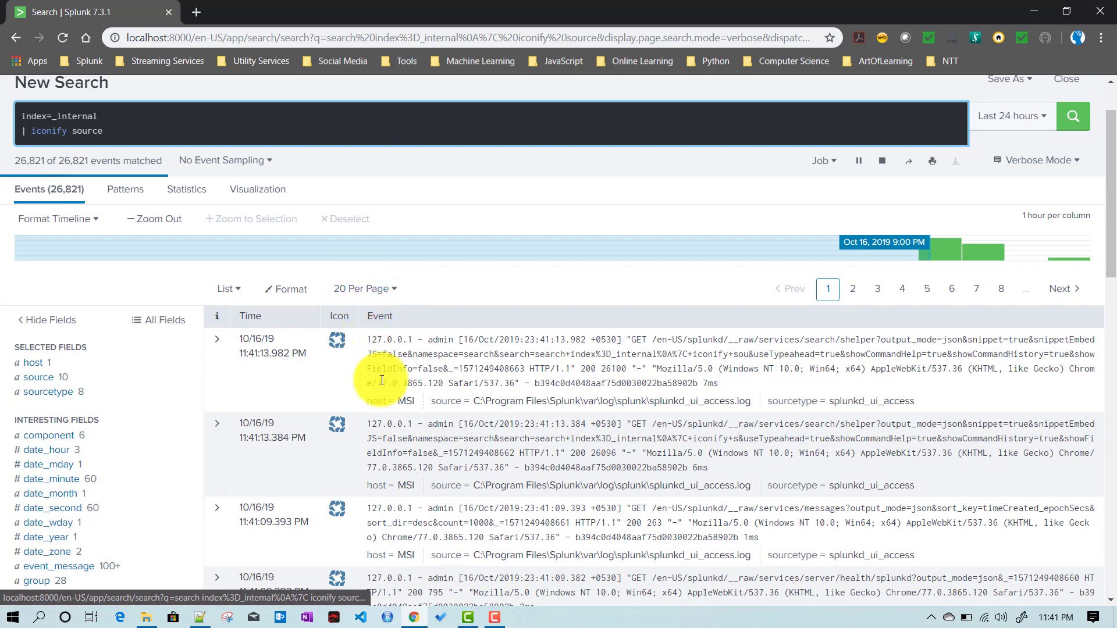
{"action": "scroll", "coordinate": [346, 236], "scroll_direction": "down", "scroll_amount": 2}
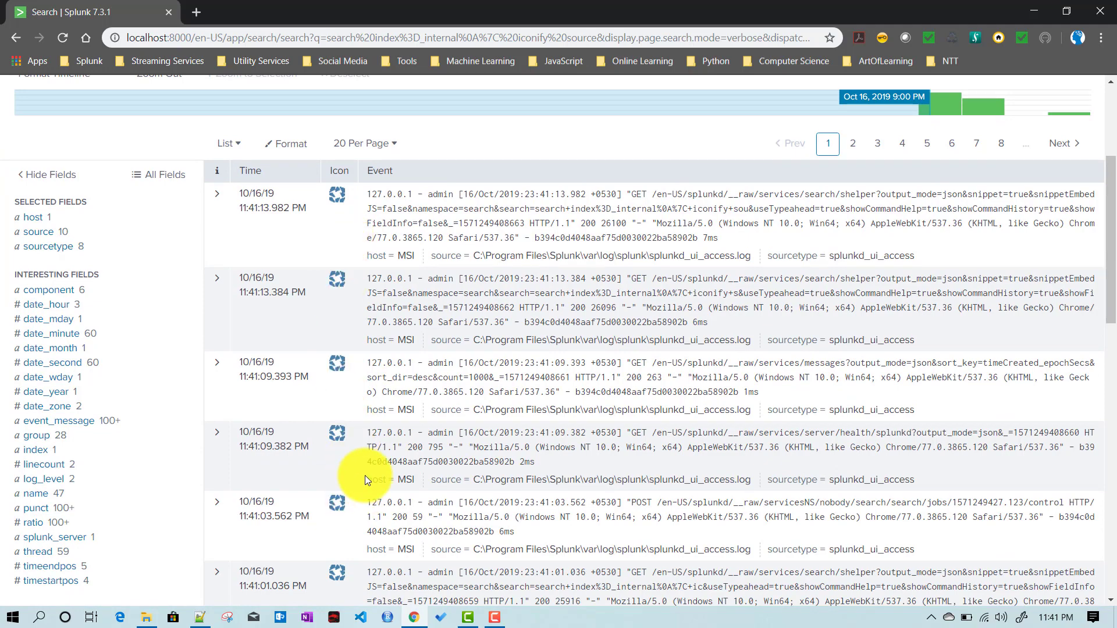
{"action": "scroll", "coordinate": [364, 476], "scroll_direction": "down", "scroll_amount": 5}
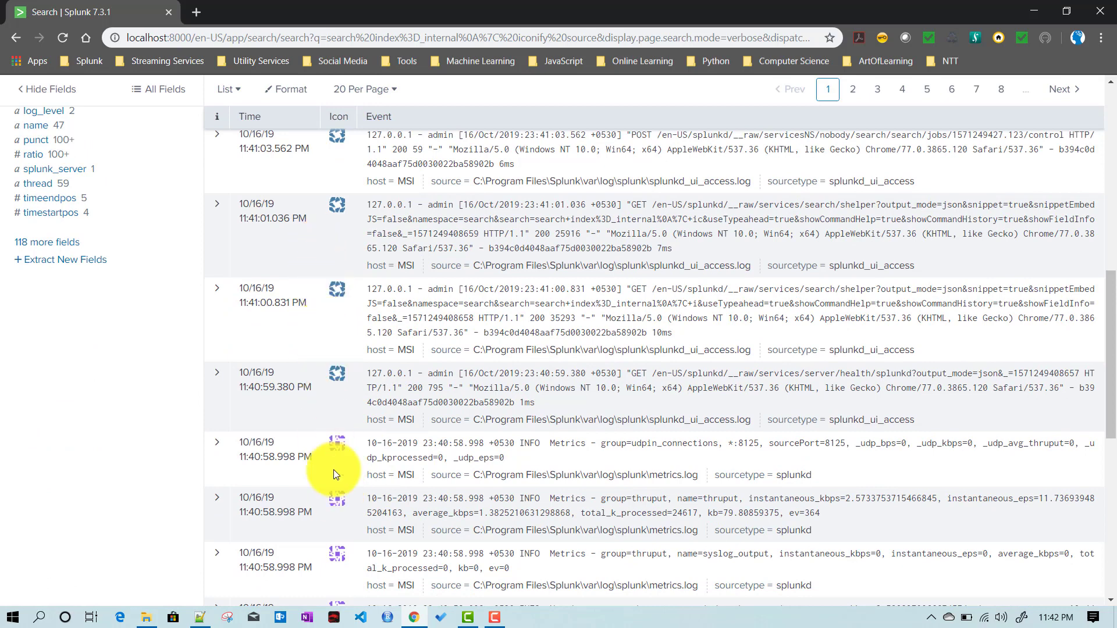
{"action": "scroll", "coordinate": [333, 469], "scroll_direction": "down", "scroll_amount": 1}
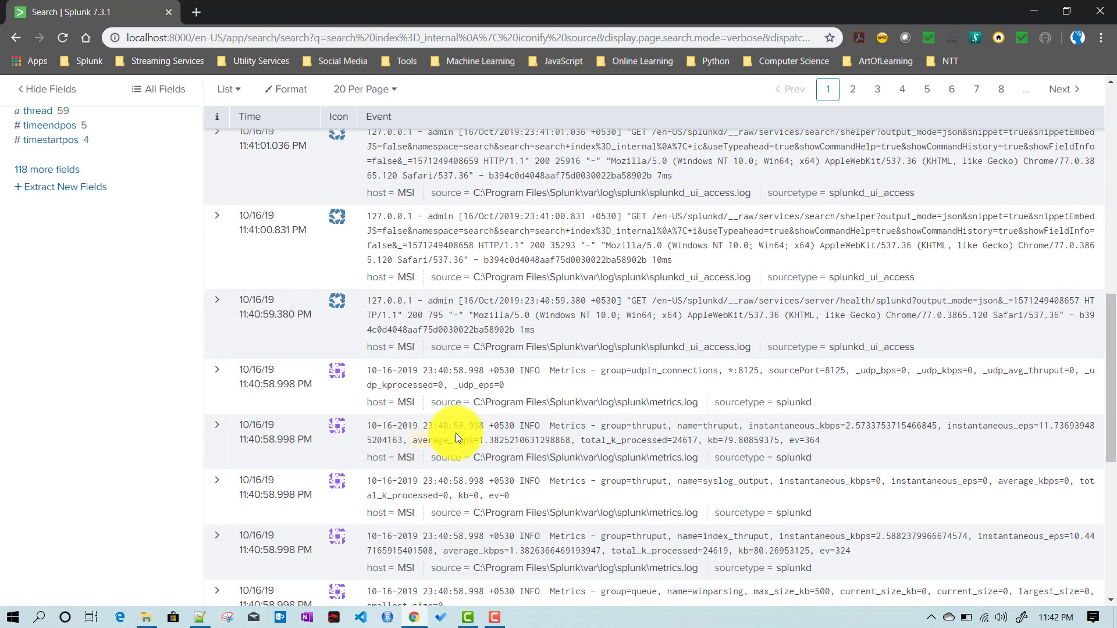
{"action": "scroll", "coordinate": [455, 432], "scroll_direction": "up", "scroll_amount": 5}
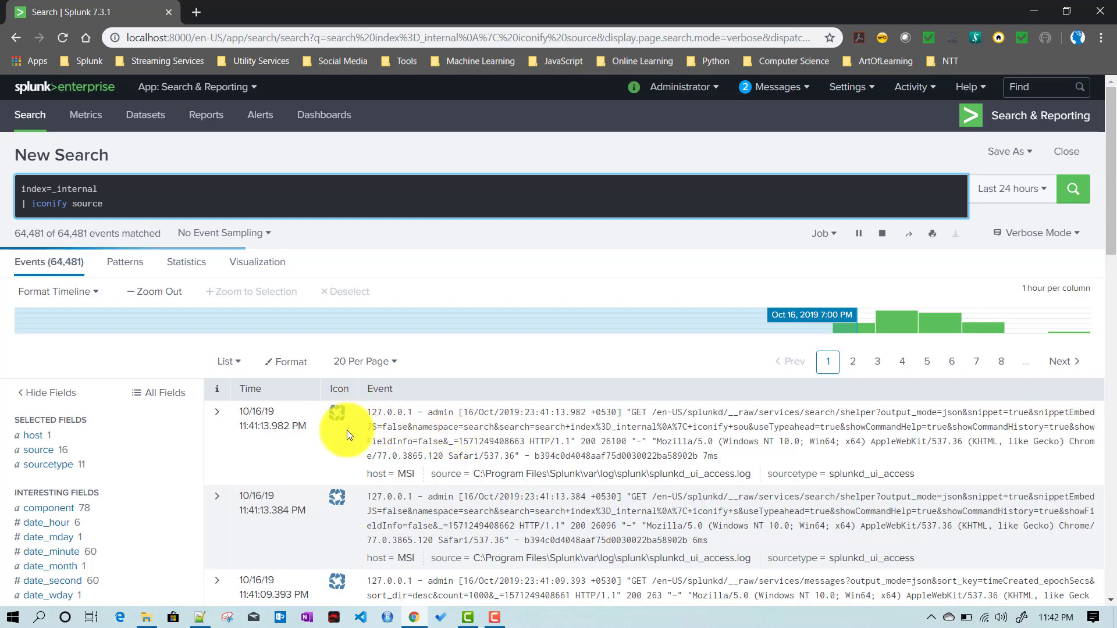
{"action": "scroll", "coordinate": [352, 442], "scroll_direction": "down", "scroll_amount": 1}
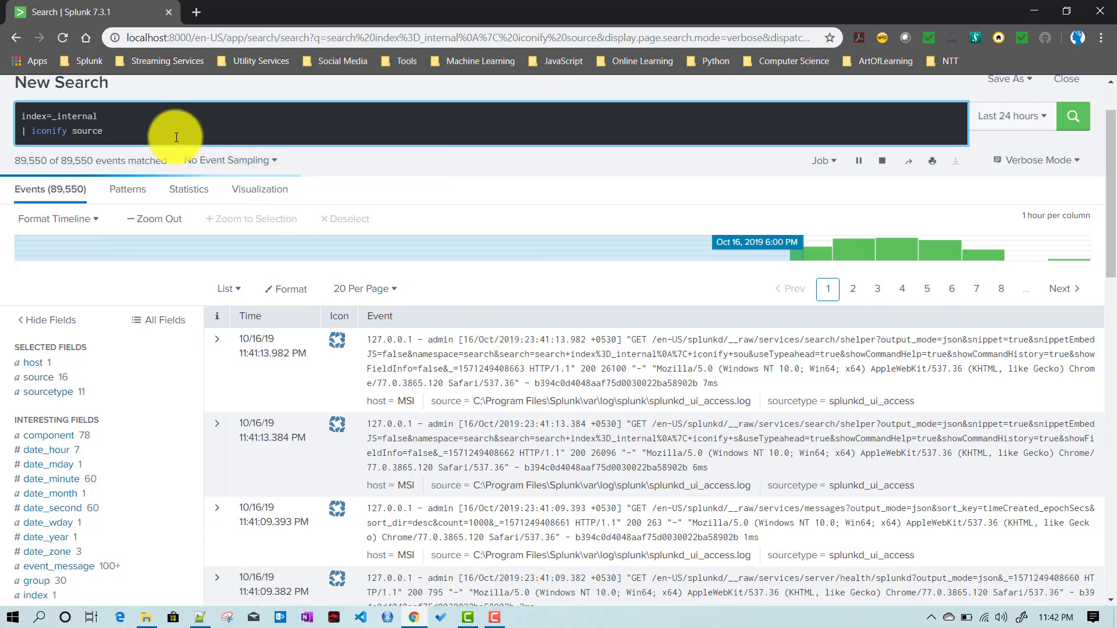
Limit the search to the last 15 minutes and review the icons of the returned events by source.
{"action": "left_click", "coordinate": [1009, 124]}
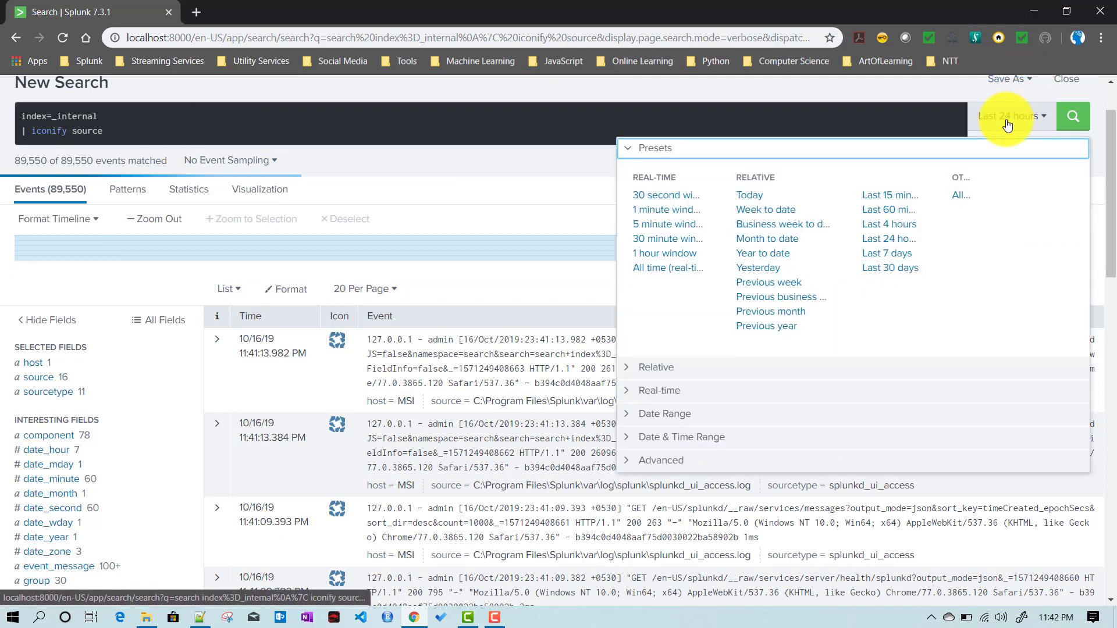
{"action": "left_click", "coordinate": [889, 196]}
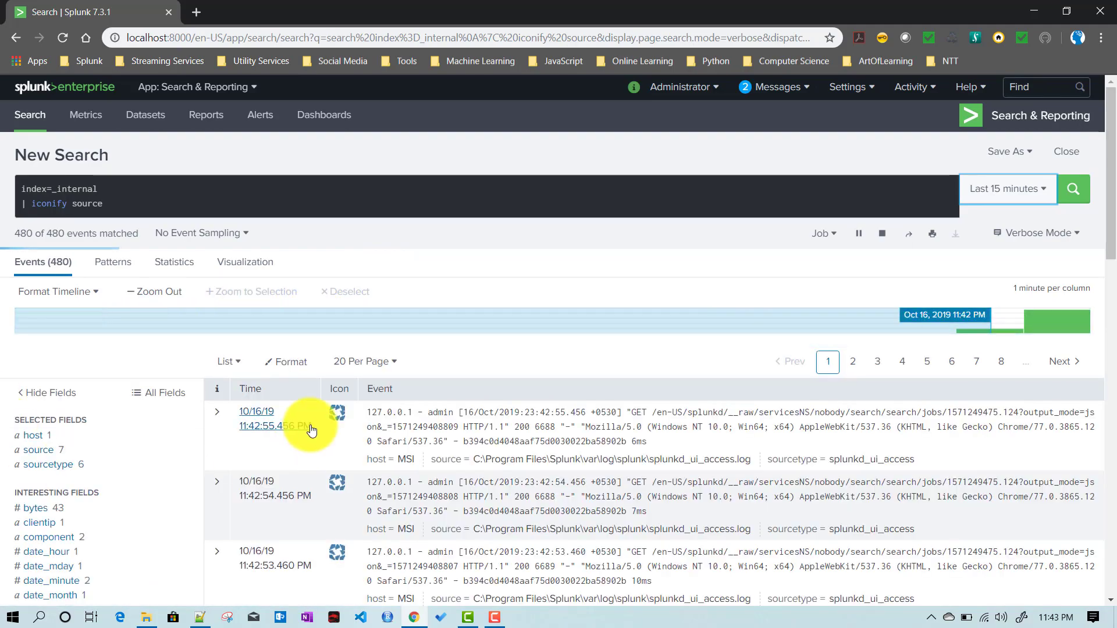
{"action": "scroll", "coordinate": [310, 424], "scroll_direction": "down", "scroll_amount": 6}
{"action": "scroll", "coordinate": [309, 425], "scroll_direction": "up", "scroll_amount": 3}
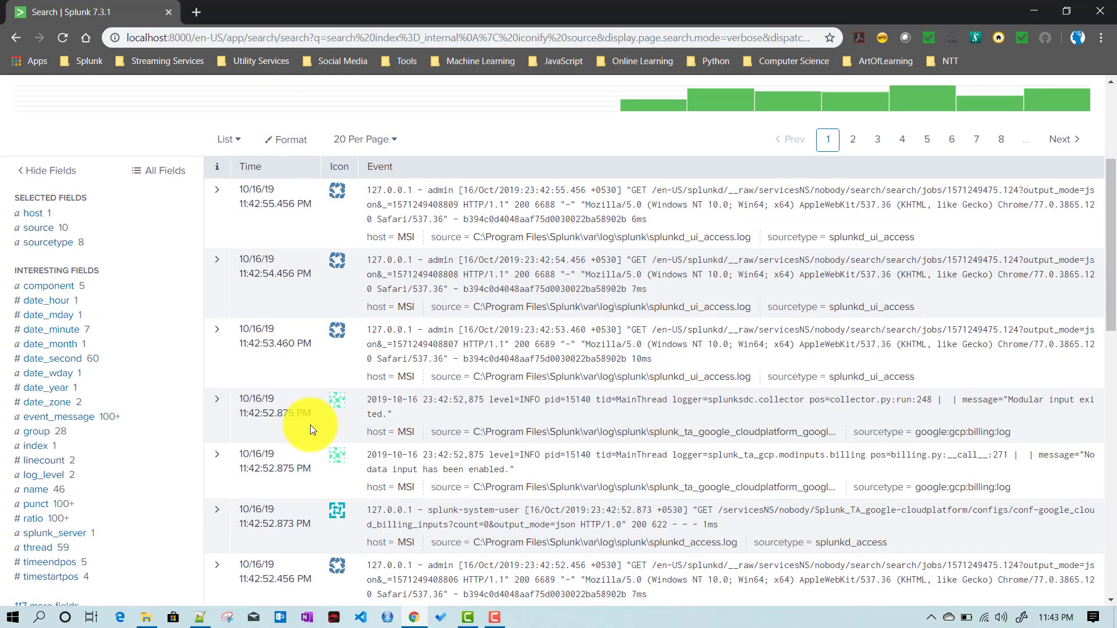
{"action": "scroll", "coordinate": [309, 425], "scroll_direction": "down", "scroll_amount": 4}
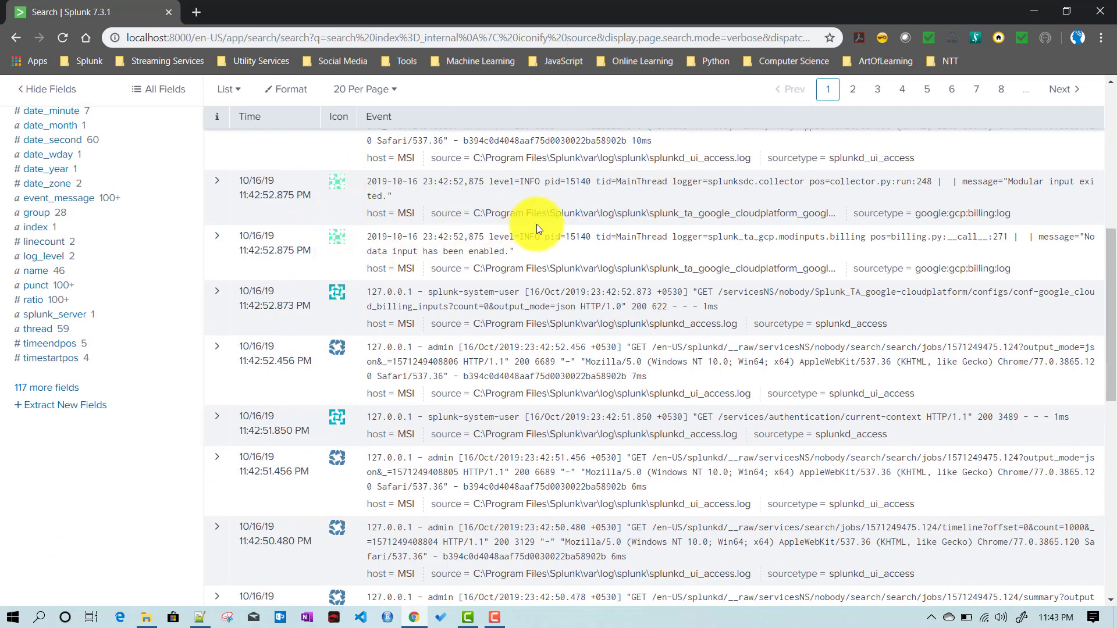
{"action": "scroll", "coordinate": [348, 397], "scroll_direction": "down", "scroll_amount": 1}
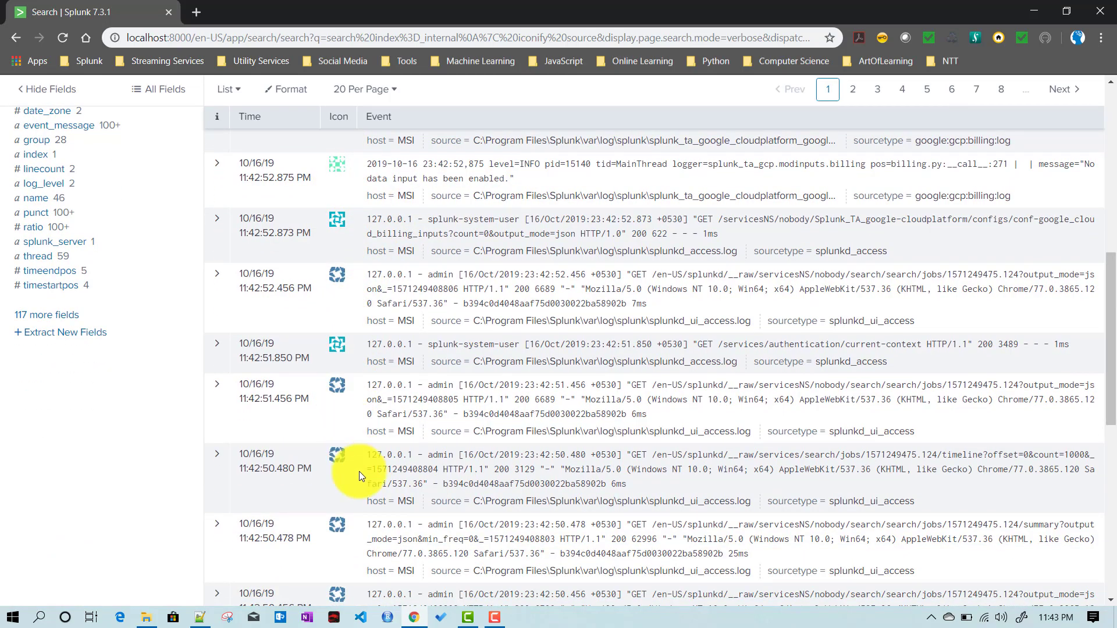
{"action": "scroll", "coordinate": [520, 448], "scroll_direction": "up", "scroll_amount": 10}
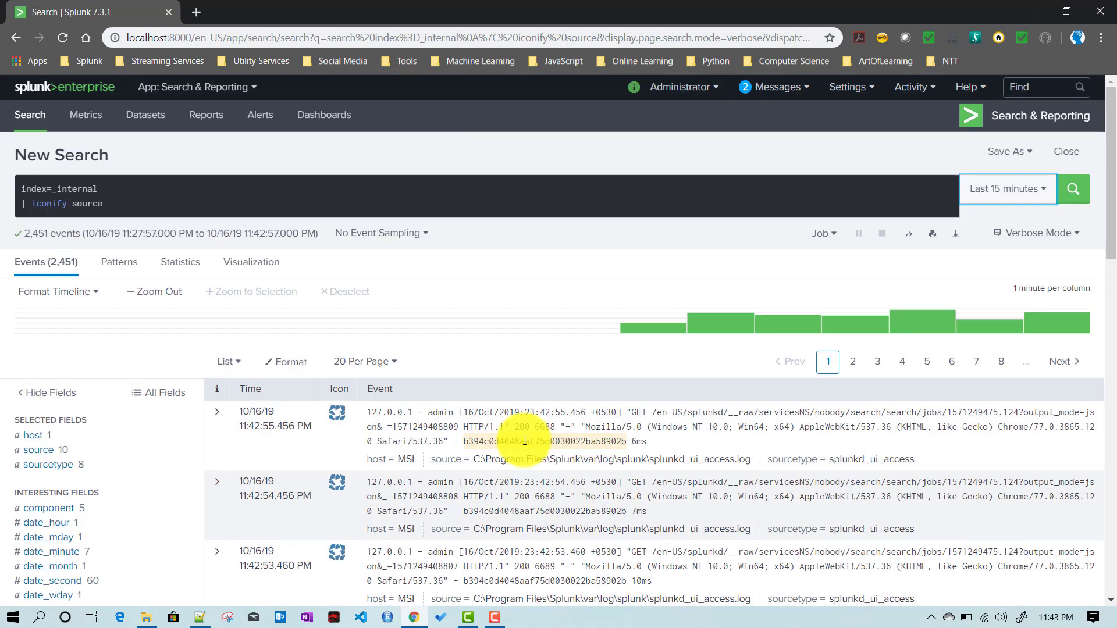
Extend the iconify command to source,sourcetype and rerun the search.
{"action": "left_click", "coordinate": [158, 201]}
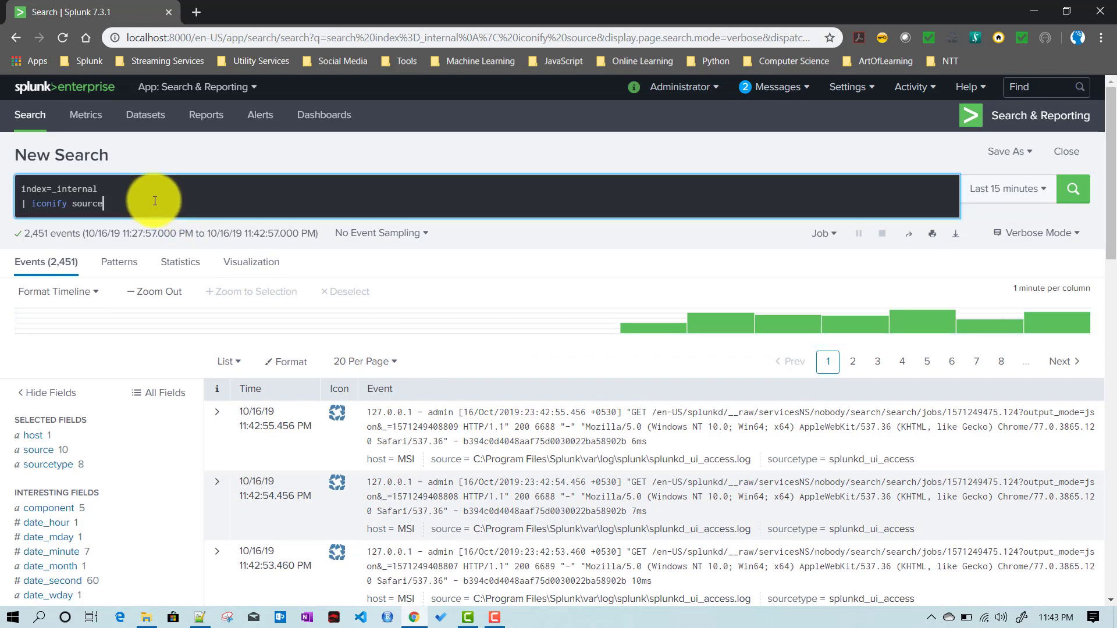
{"action": "type", "text": ","}
{"action": "type", "text": "sou"}
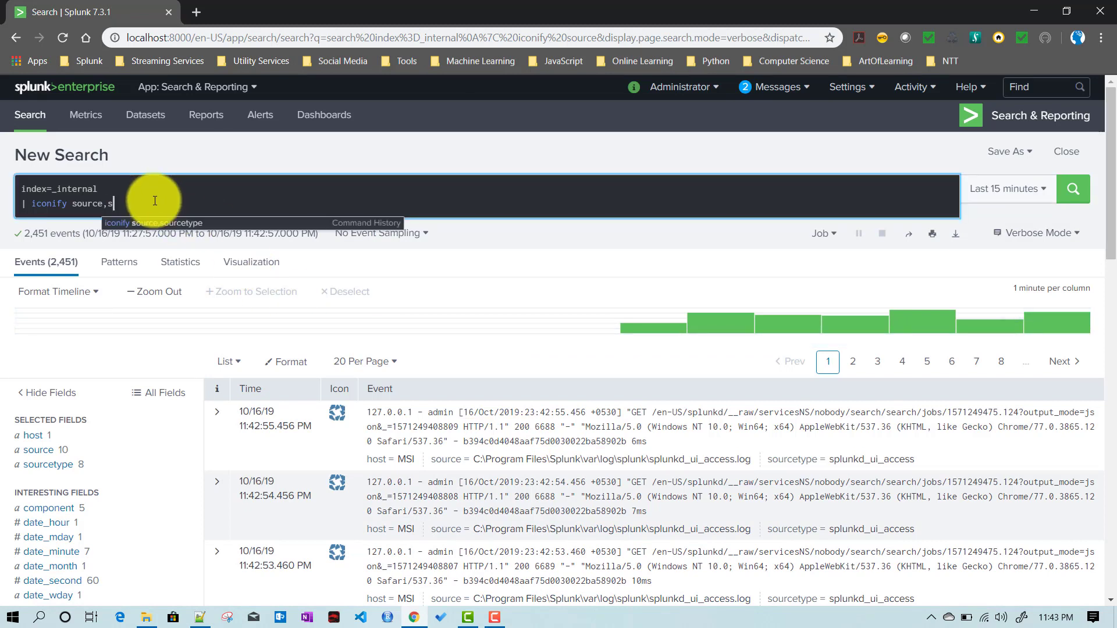
{"action": "type", "text": "rcetype"}
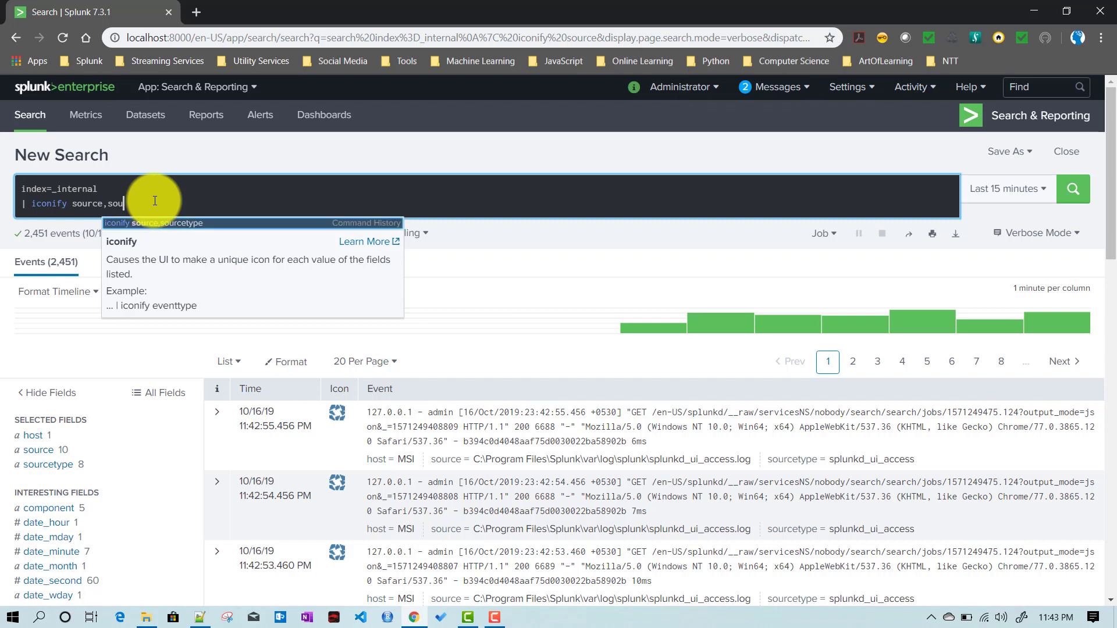
{"action": "key", "text": "Return"}
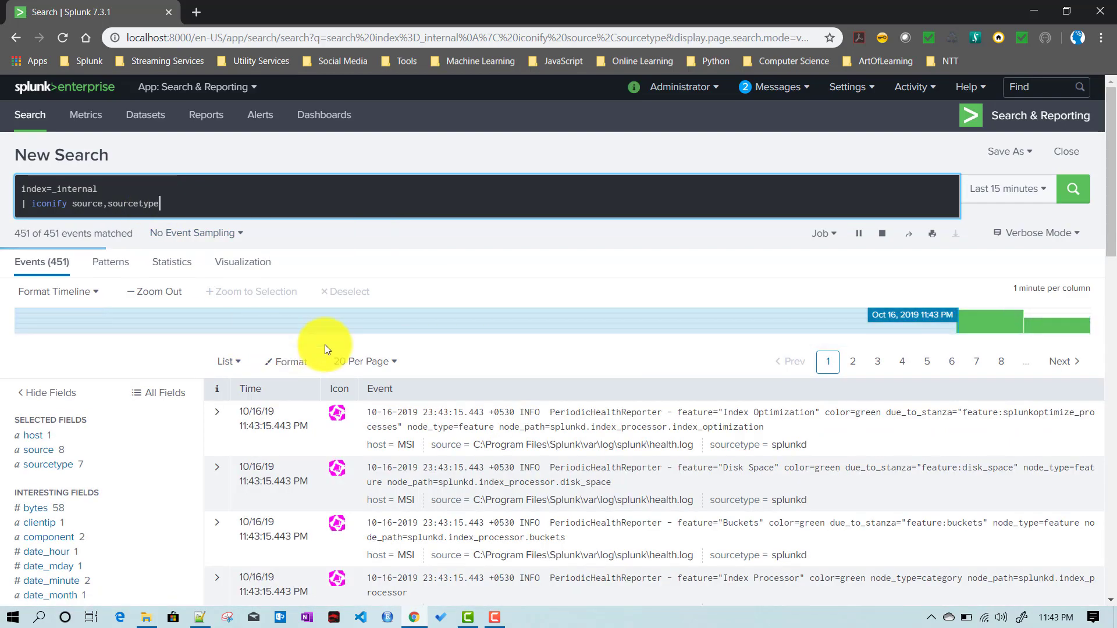
Examine the icons down the first page of events and compare them against each event's source and sourcetype.
{"action": "scroll", "coordinate": [325, 344], "scroll_direction": "down", "scroll_amount": 3}
{"action": "scroll", "coordinate": [361, 469], "scroll_direction": "down", "scroll_amount": 1}
{"action": "scroll", "coordinate": [361, 469], "scroll_direction": "down", "scroll_amount": 6}
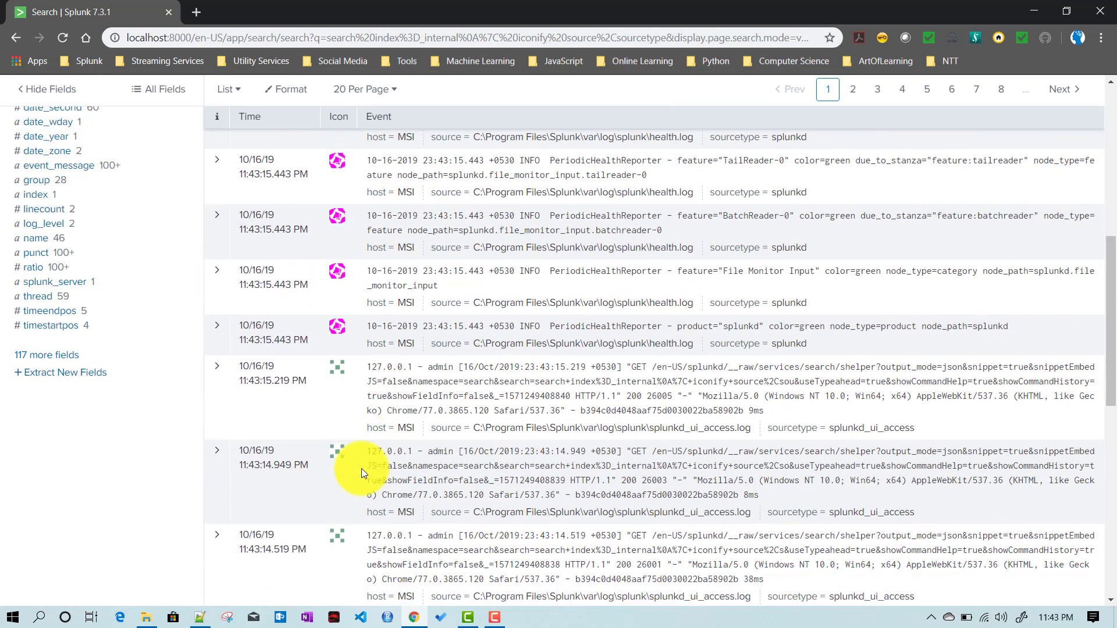
{"action": "scroll", "coordinate": [360, 463], "scroll_direction": "down", "scroll_amount": 10}
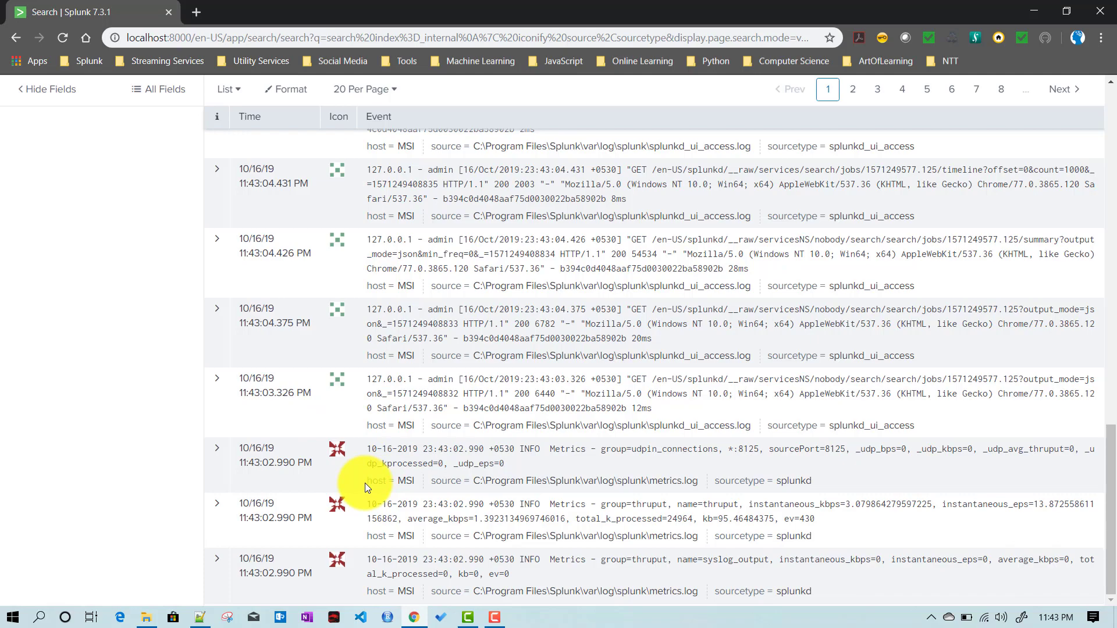
{"action": "scroll", "coordinate": [532, 380], "scroll_direction": "up", "scroll_amount": 10}
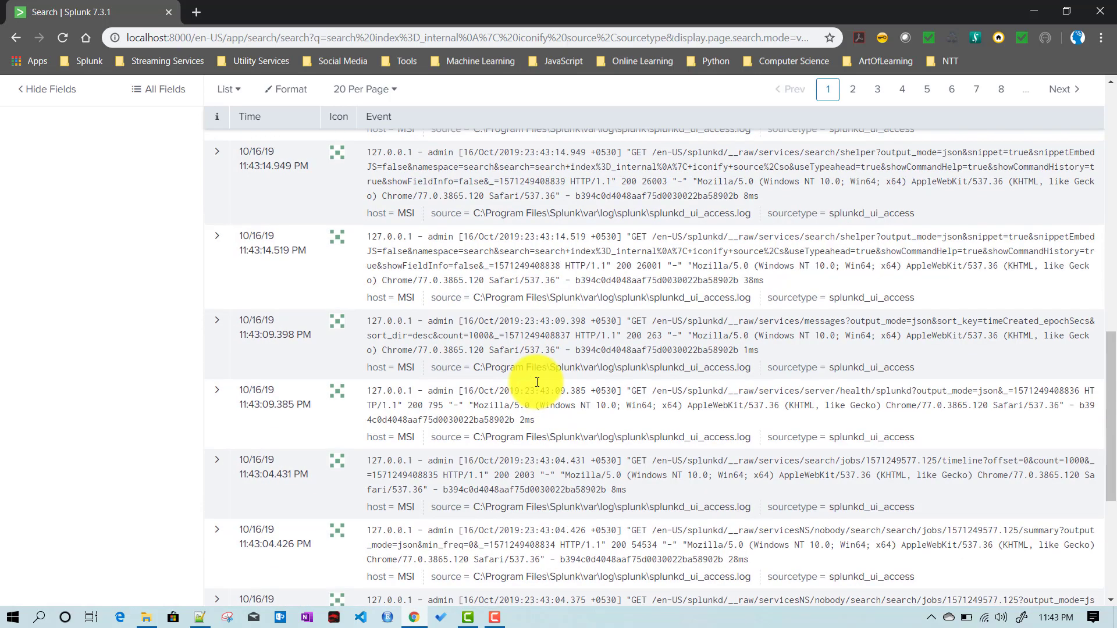
{"action": "scroll", "coordinate": [535, 382], "scroll_direction": "up", "scroll_amount": 10}
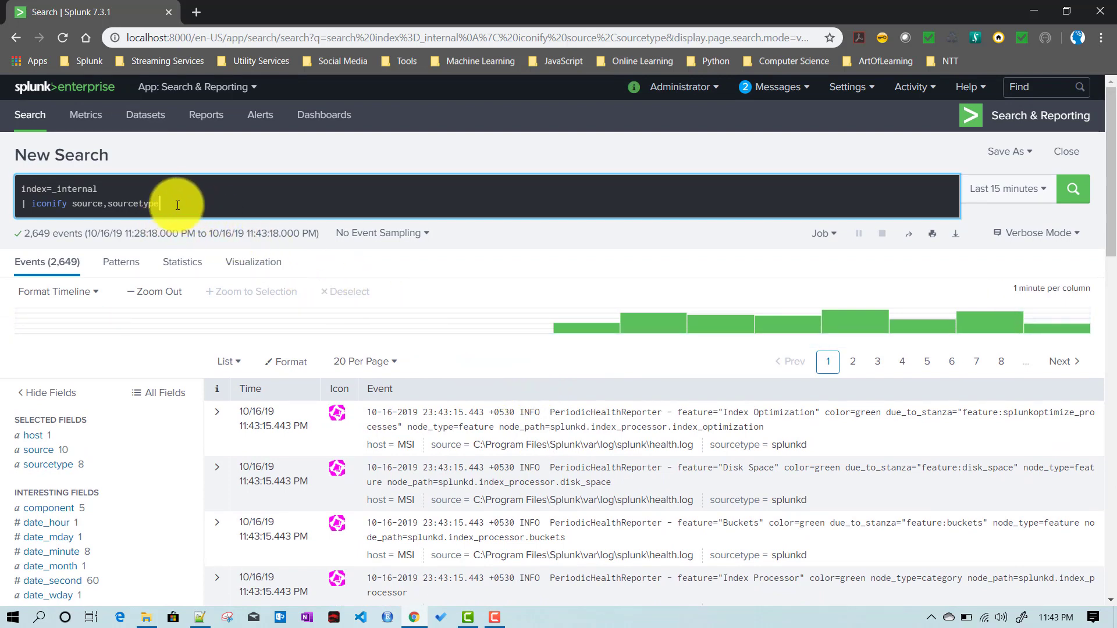
Copy the word PeriodicHealthReporter from the first event and select iconify source,sourcetype in the search for replacement.
{"action": "left_click_drag", "start_coordinate": [181, 202], "coordinate": [32, 207]}
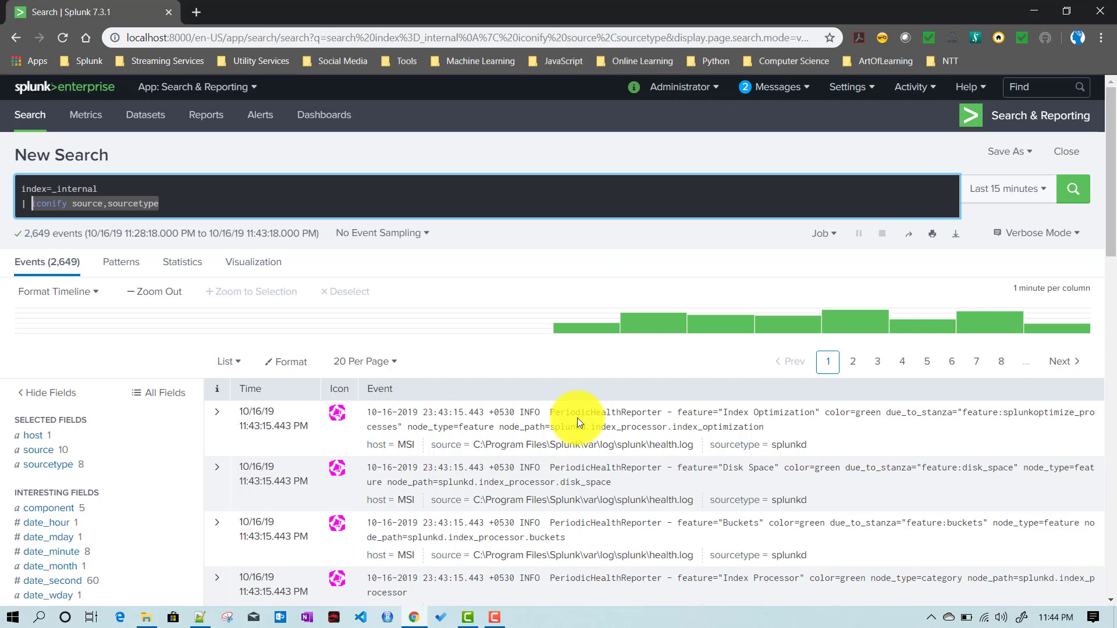
{"action": "left_click_drag", "start_coordinate": [551, 417], "coordinate": [662, 416]}
{"action": "left_click", "coordinate": [556, 415]}
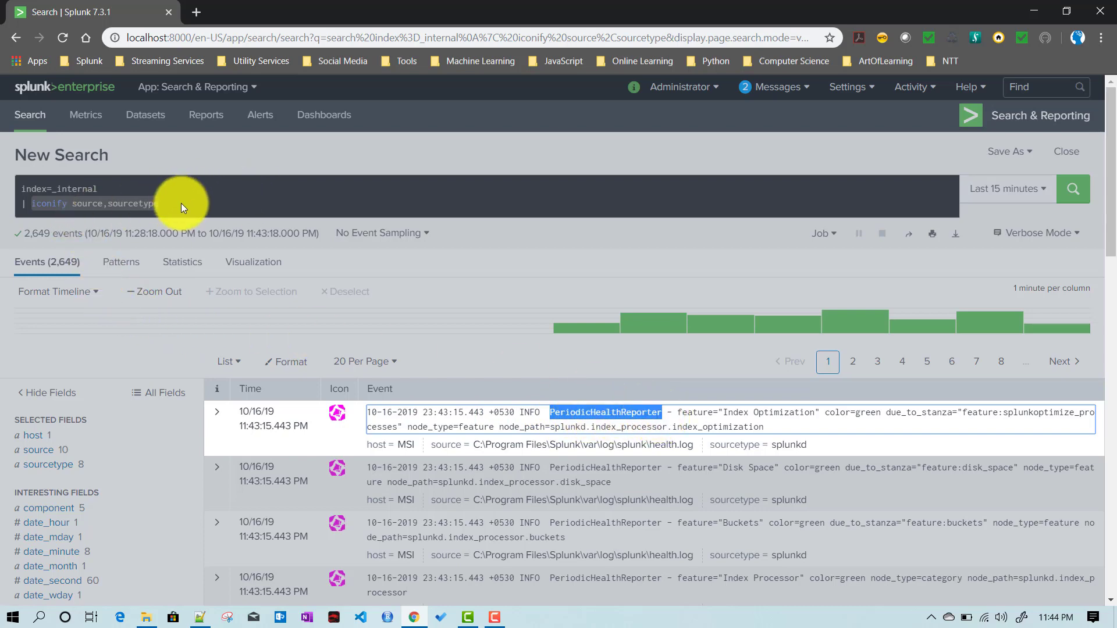
{"action": "left_click_drag", "start_coordinate": [180, 204], "coordinate": [180, 203]}
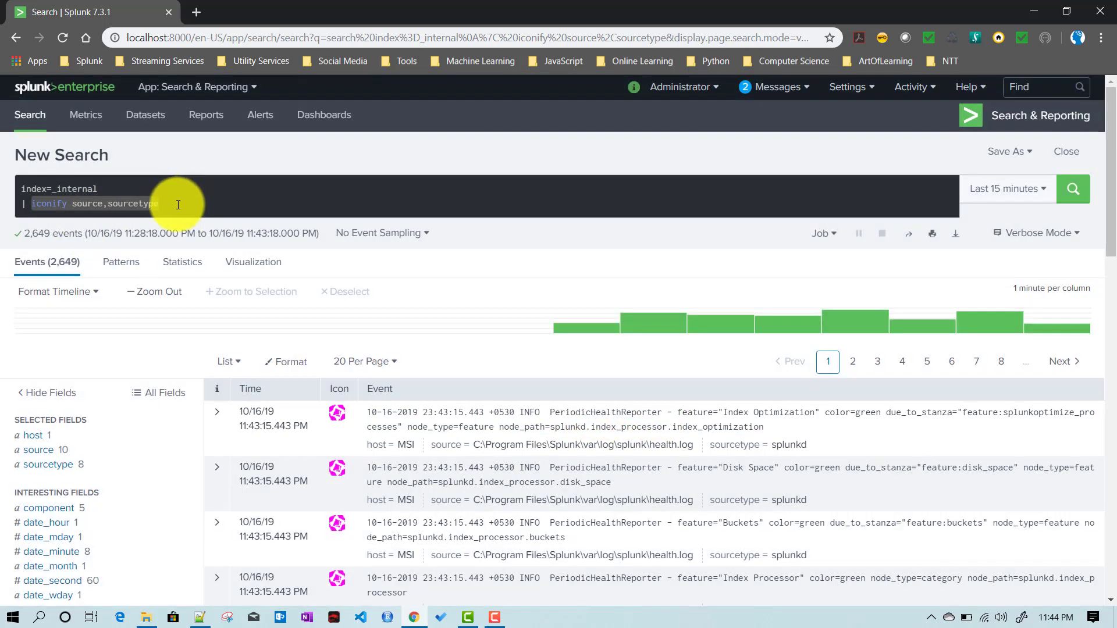
{"action": "left_click", "coordinate": [96, 207]}
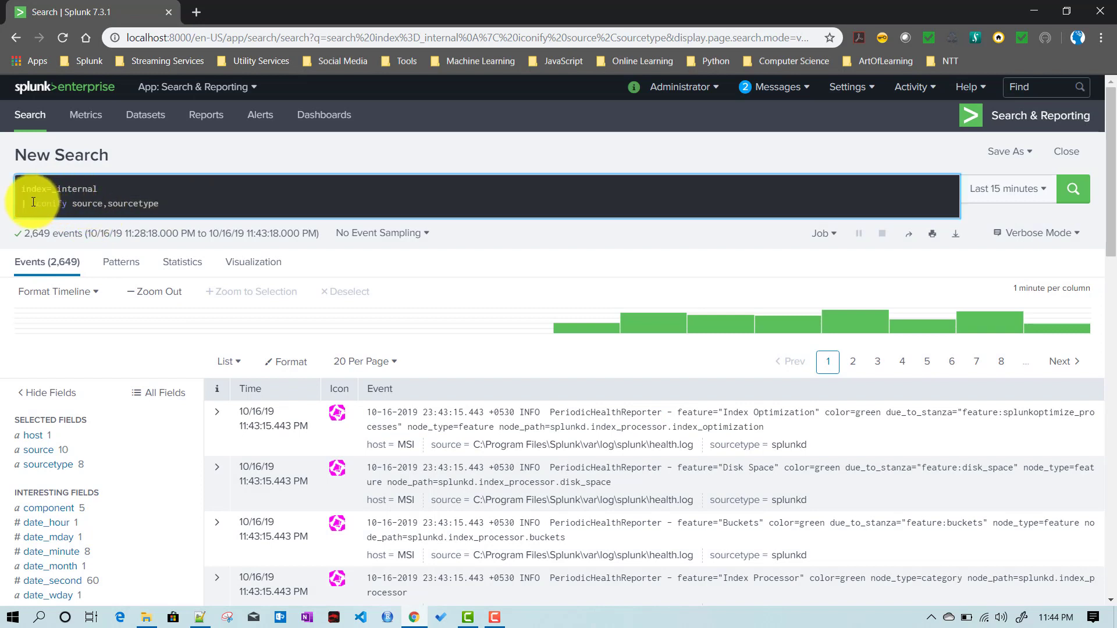
{"action": "left_click_drag", "start_coordinate": [26, 203], "coordinate": [167, 197]}
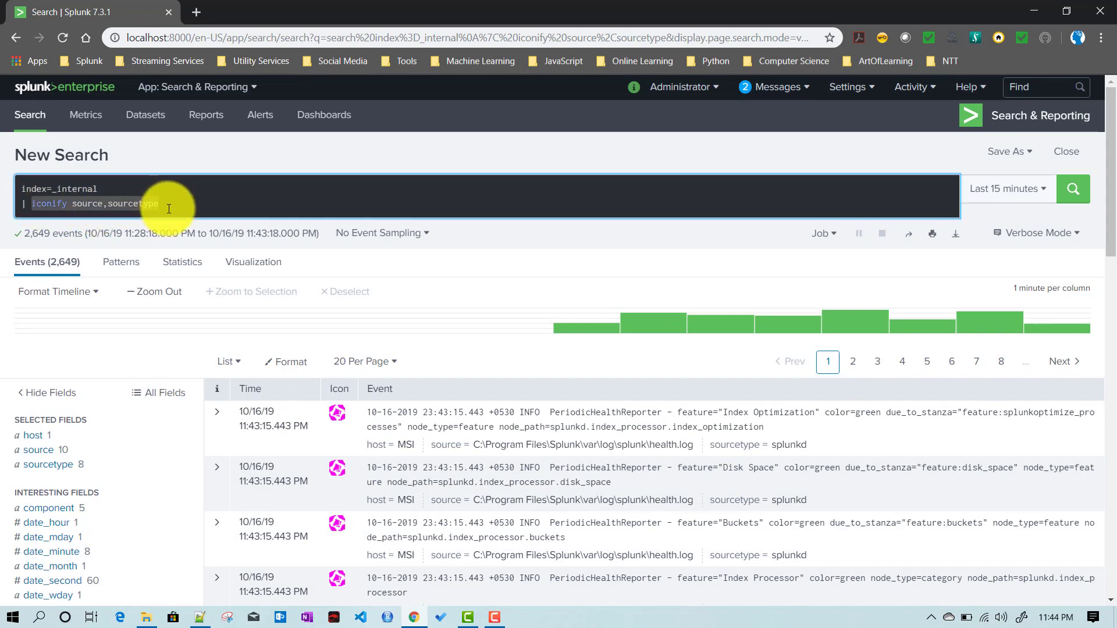
{"action": "type", "text": "HIGHLI"}
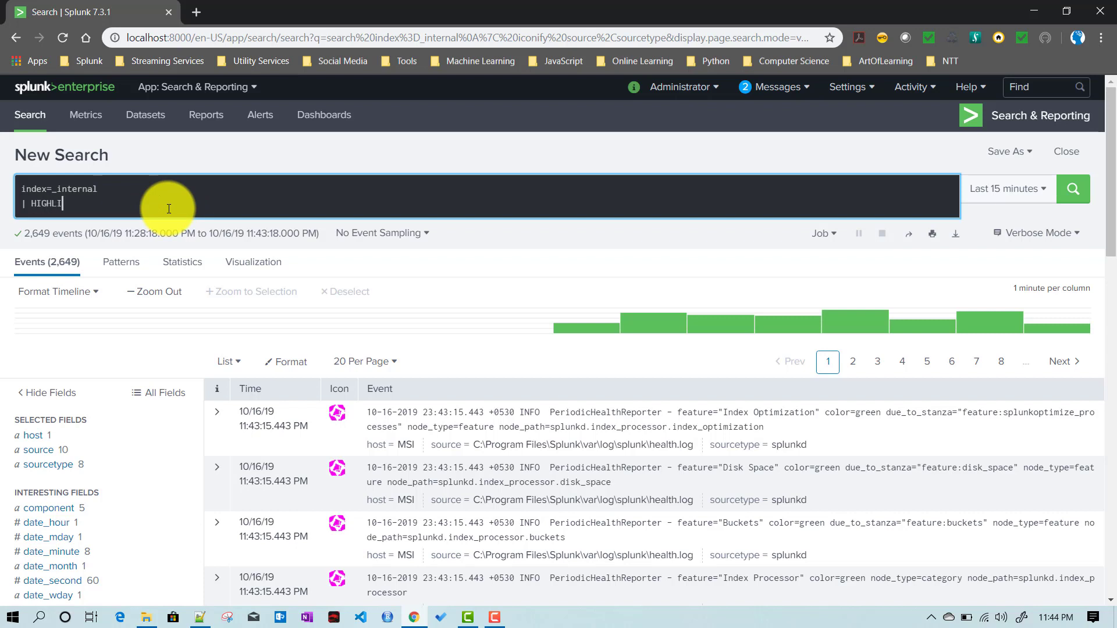
{"action": "type", "text": "GHT"}
{"action": "key", "text": "BackSpace"}
{"action": "key", "text": "BackSpace"}
{"action": "key", "text": "BackSpace"}
{"action": "key", "text": "BackSpace"}
{"action": "key", "text": "BackSpace"}
{"action": "key", "text": "BackSpace"}
{"action": "key", "text": "BackSpace"}
{"action": "key", "text": "BackSpace"}
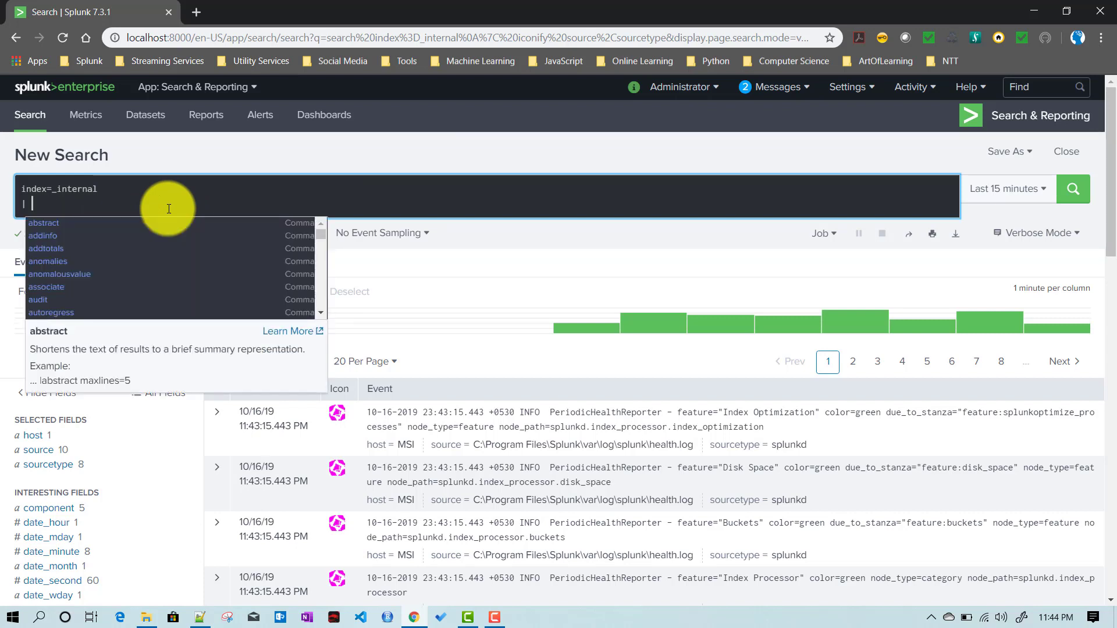
Enter "highlight PeriodicHealthReporter" after the pipe on the second line and run the search.
{"action": "type", "text": "hi"}
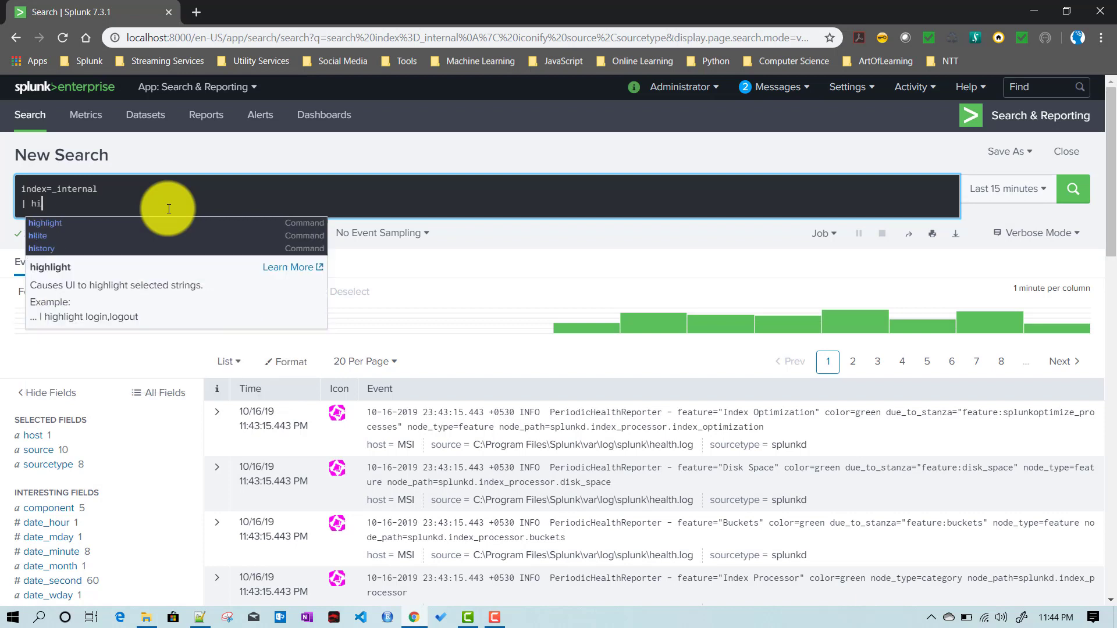
{"action": "key", "text": "Down"}
{"action": "key", "text": "Return"}
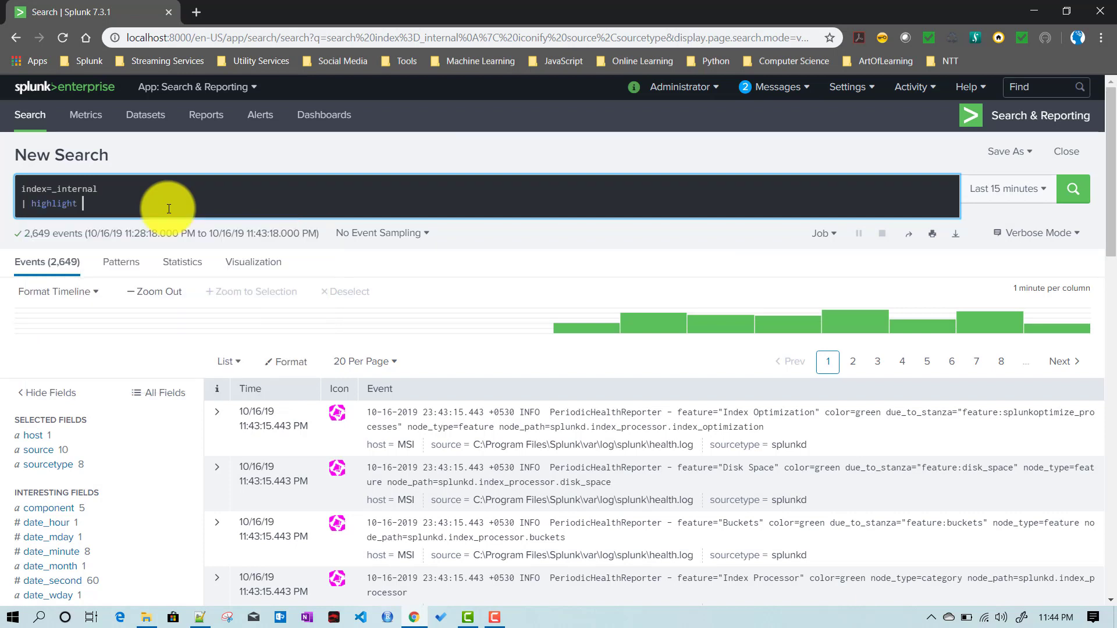
{"action": "type", "text": "PeriodicHealthReporter"}
{"action": "key", "text": "Return"}
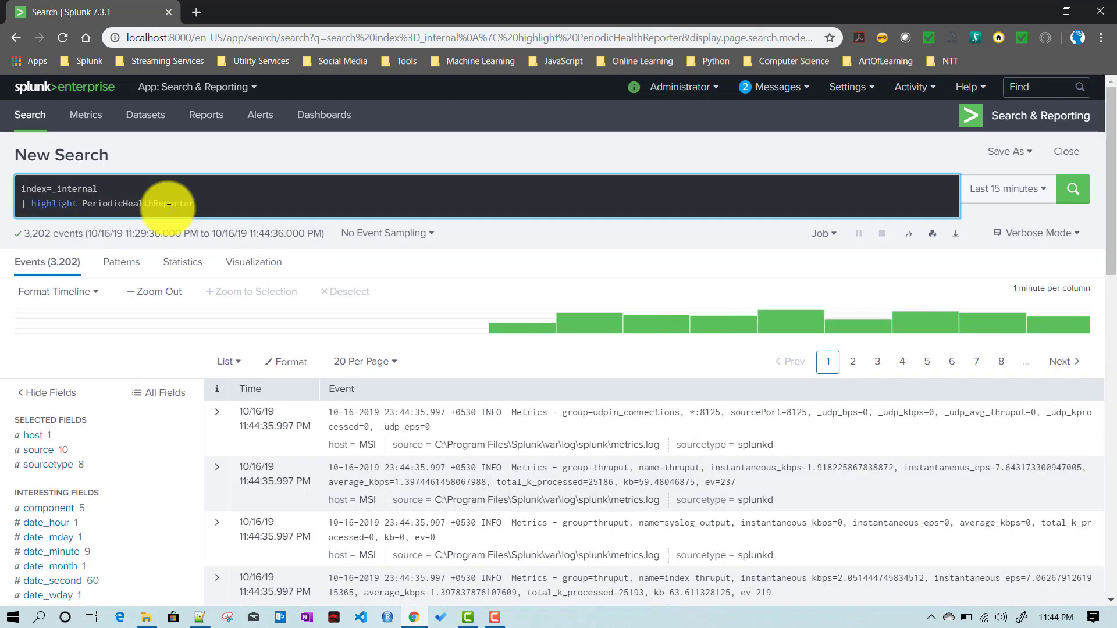
Replace PeriodicHealthReporter in the highlight command with the word Metrics copied from the first event, and rerun the search.
{"action": "scroll", "coordinate": [238, 227], "scroll_direction": "down", "scroll_amount": 5}
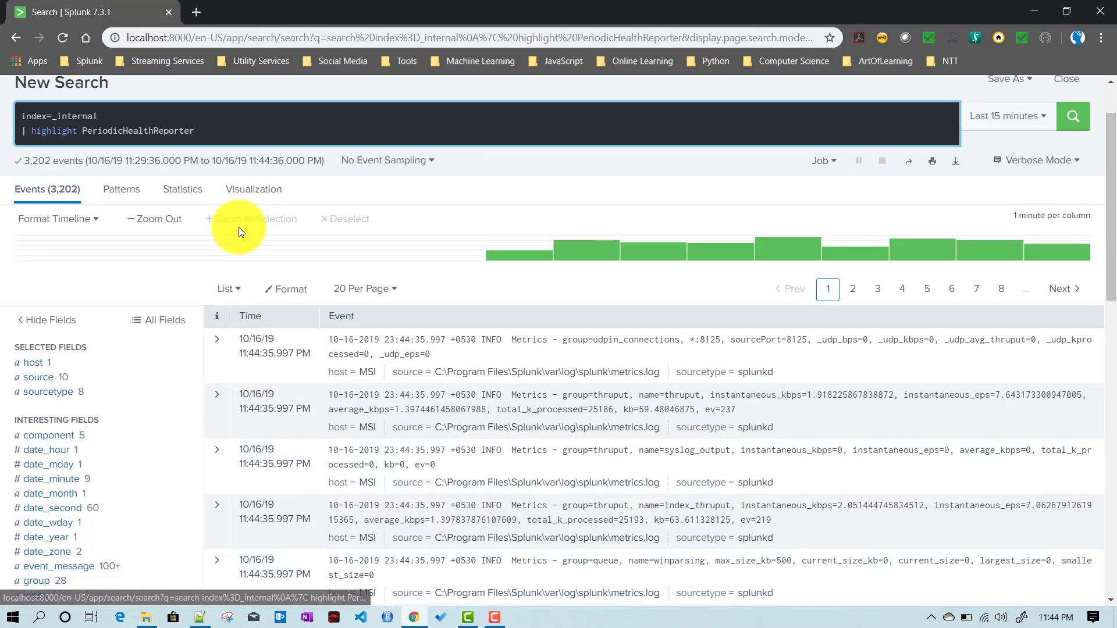
{"action": "scroll", "coordinate": [239, 231], "scroll_direction": "down", "scroll_amount": 10}
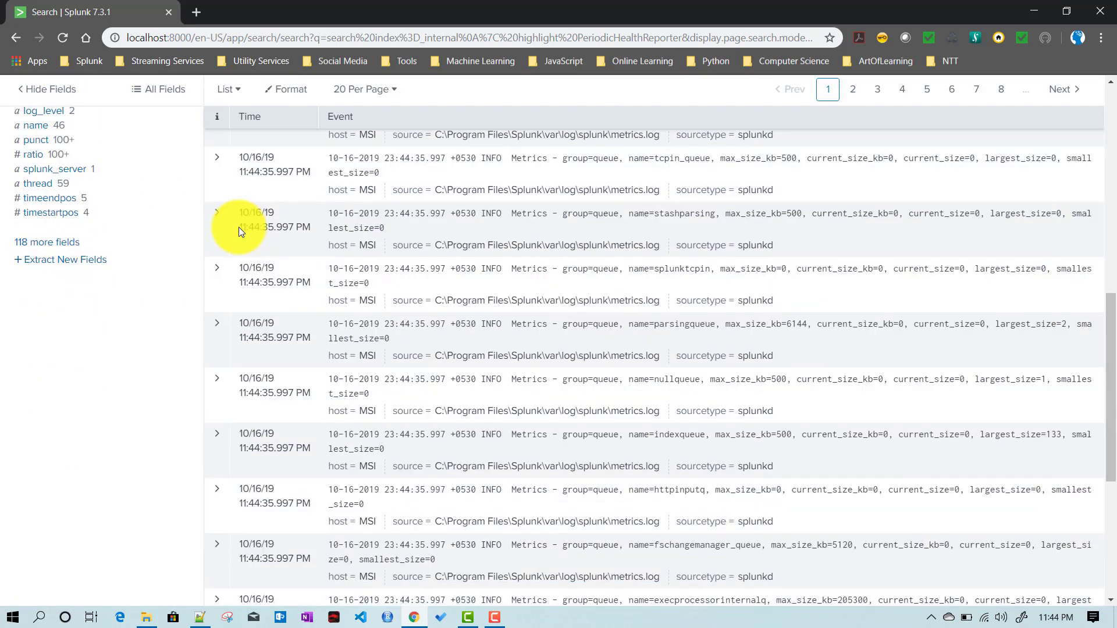
{"action": "scroll", "coordinate": [241, 232], "scroll_direction": "down", "scroll_amount": 1}
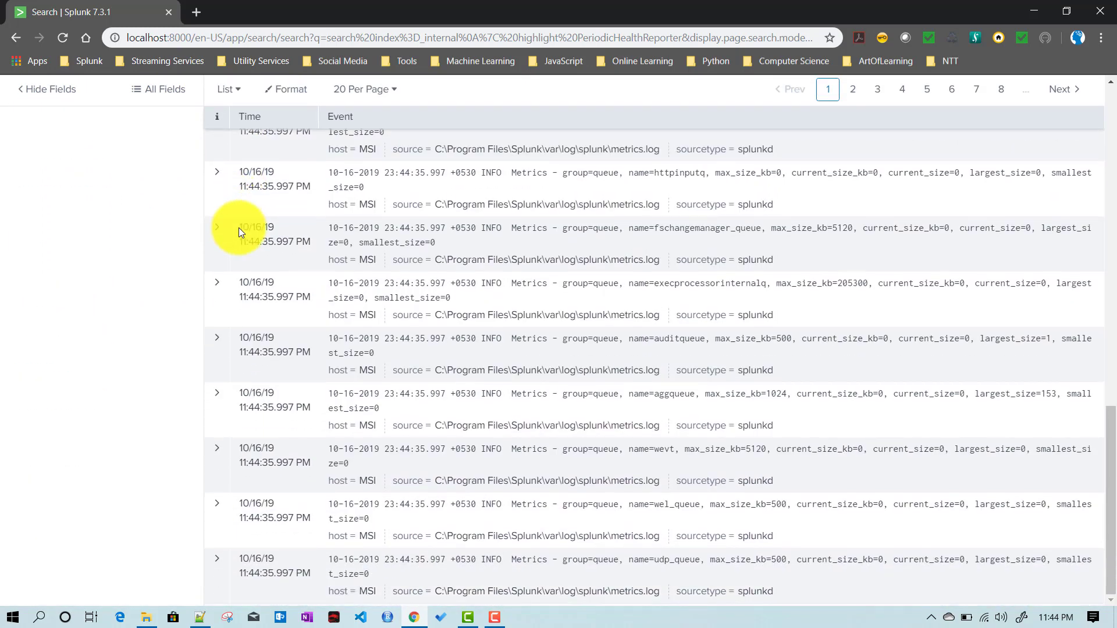
{"action": "scroll", "coordinate": [573, 386], "scroll_direction": "up", "scroll_amount": 15}
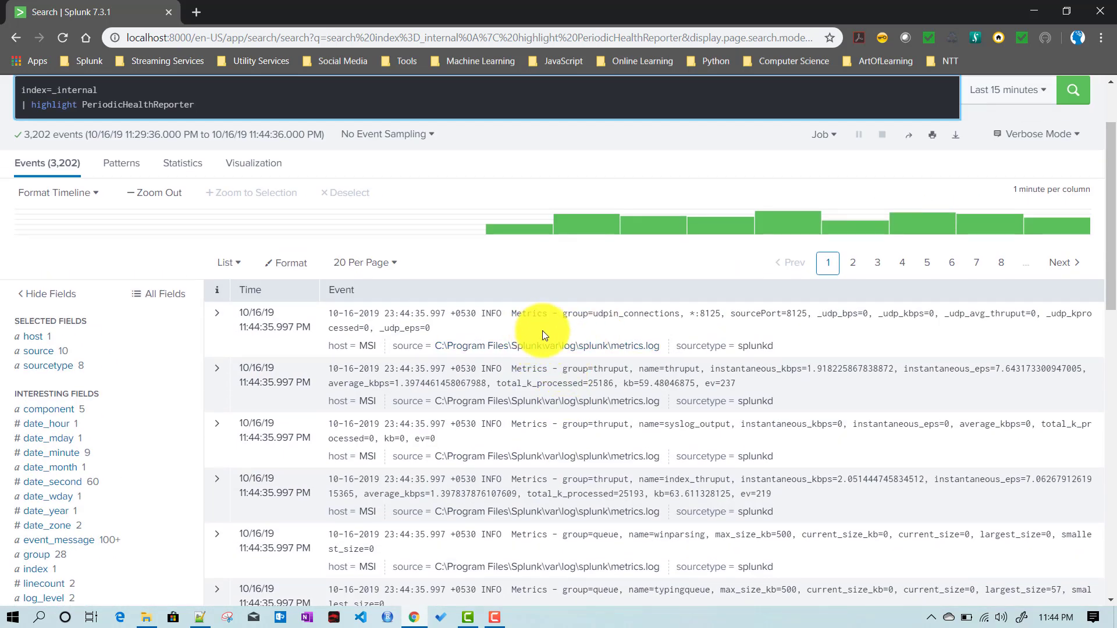
{"action": "left_click_drag", "start_coordinate": [512, 314], "coordinate": [549, 315]}
{"action": "key", "text": "ctrl+c"}
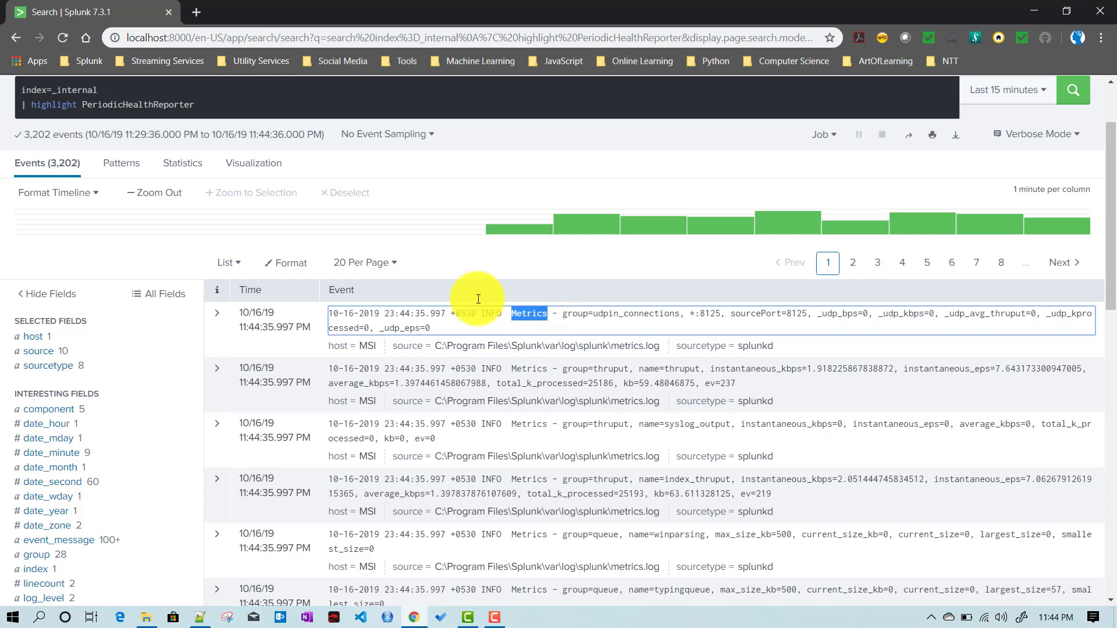
{"action": "double_click", "coordinate": [135, 105]}
{"action": "key", "text": "ctrl+v"}
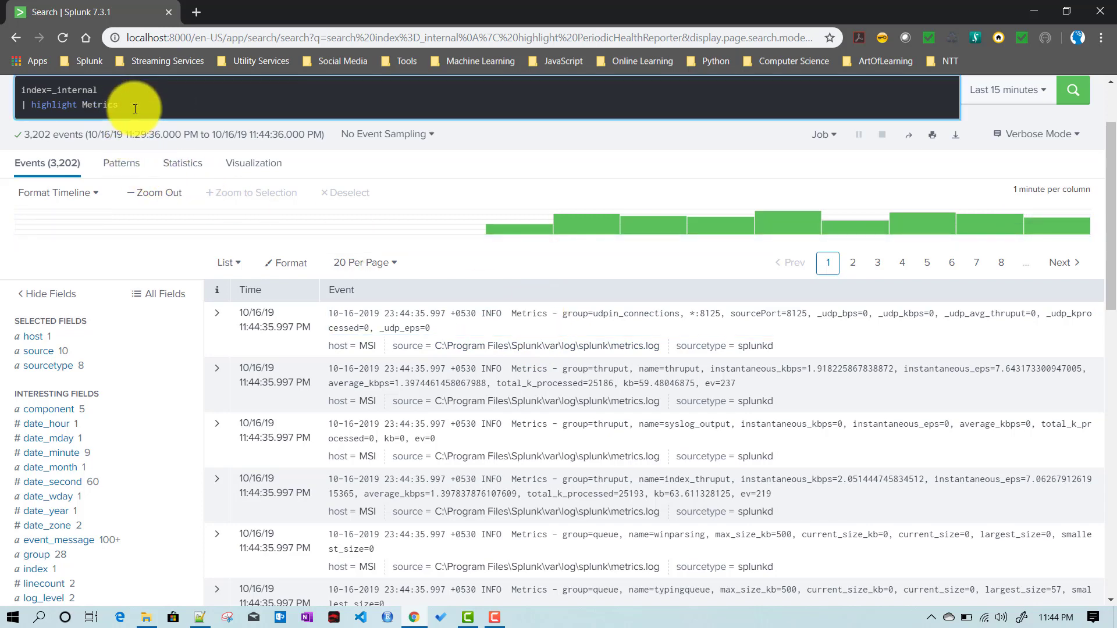
{"action": "key", "text": "Return"}
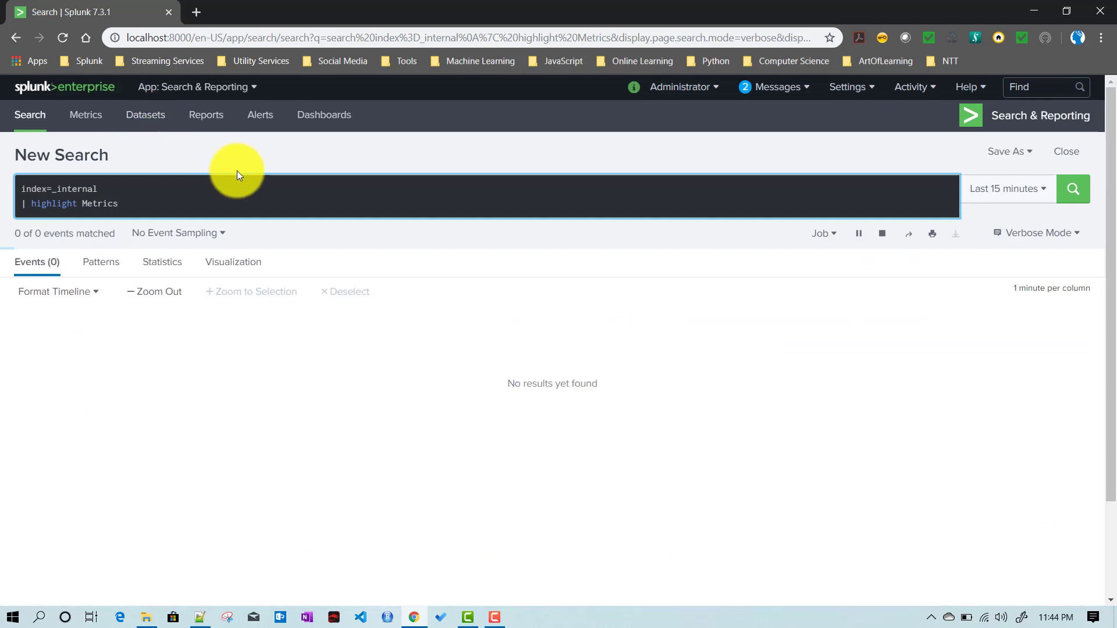
Add Metrics as a search term after index=_internal on the first line and rerun the search.
{"action": "left_click", "coordinate": [125, 192]}
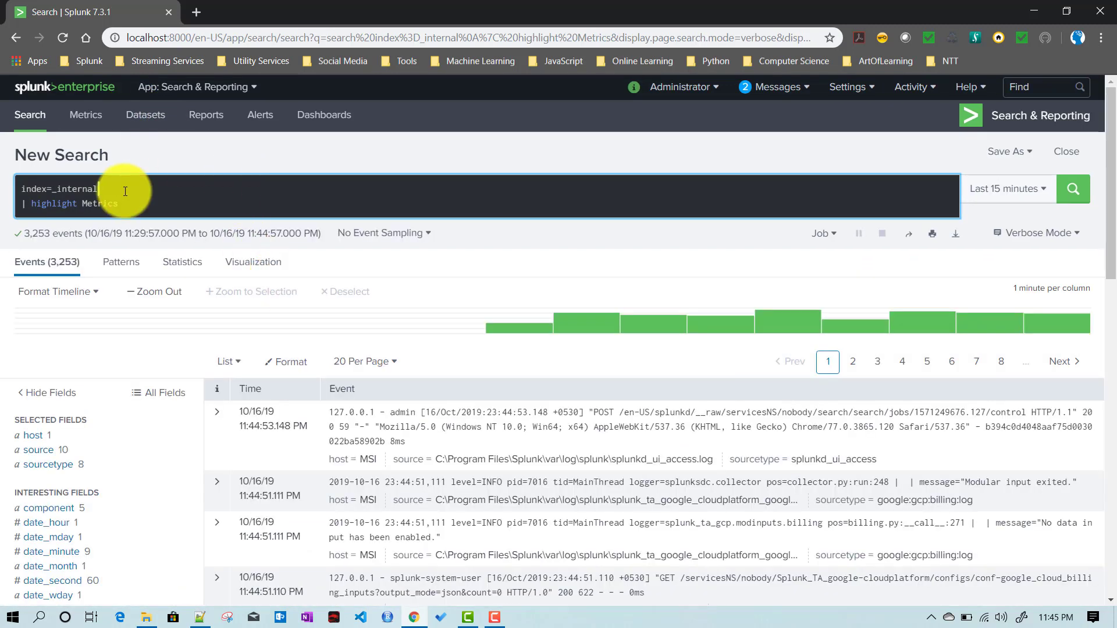
{"action": "type", "text": "Metrics"}
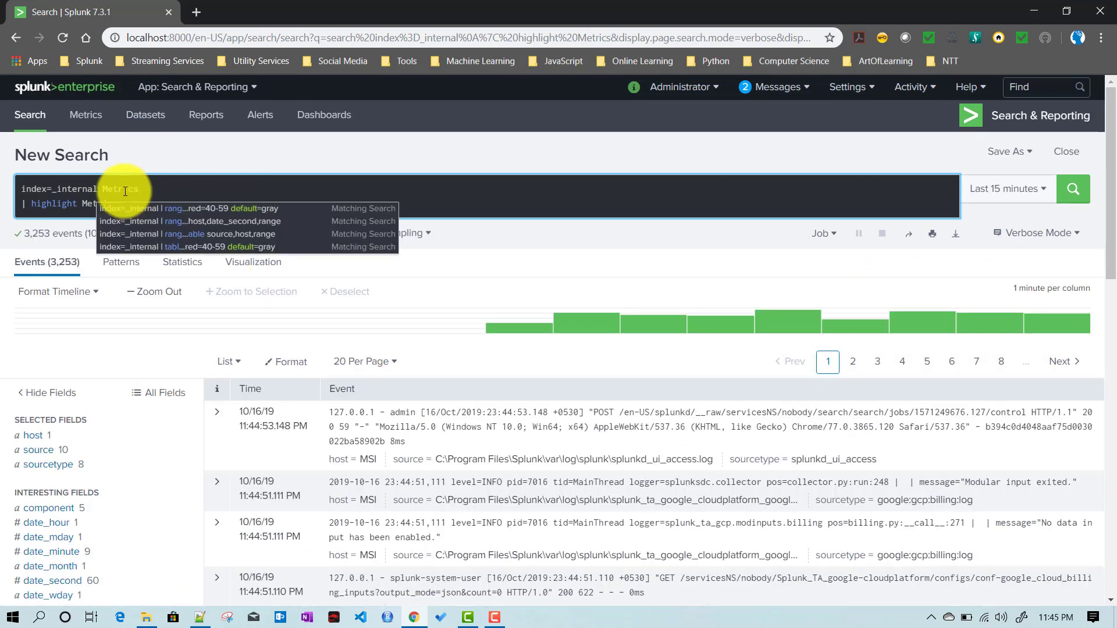
{"action": "key", "text": "Return"}
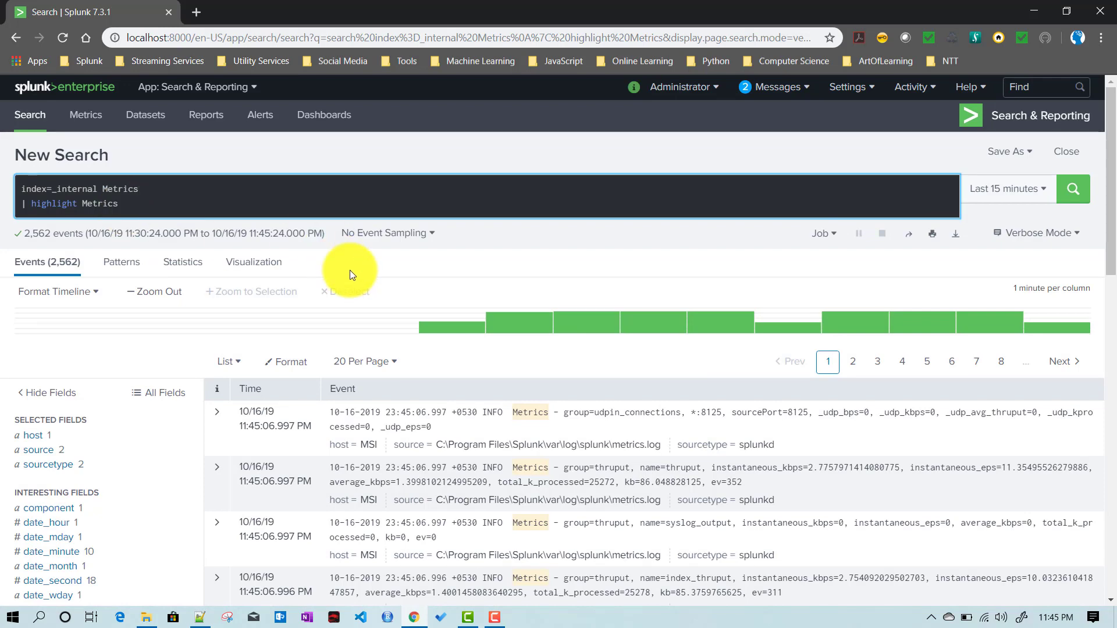
Examine the first page of events for the highlighted word Metrics.
{"action": "scroll", "coordinate": [400, 362], "scroll_direction": "down", "scroll_amount": 1}
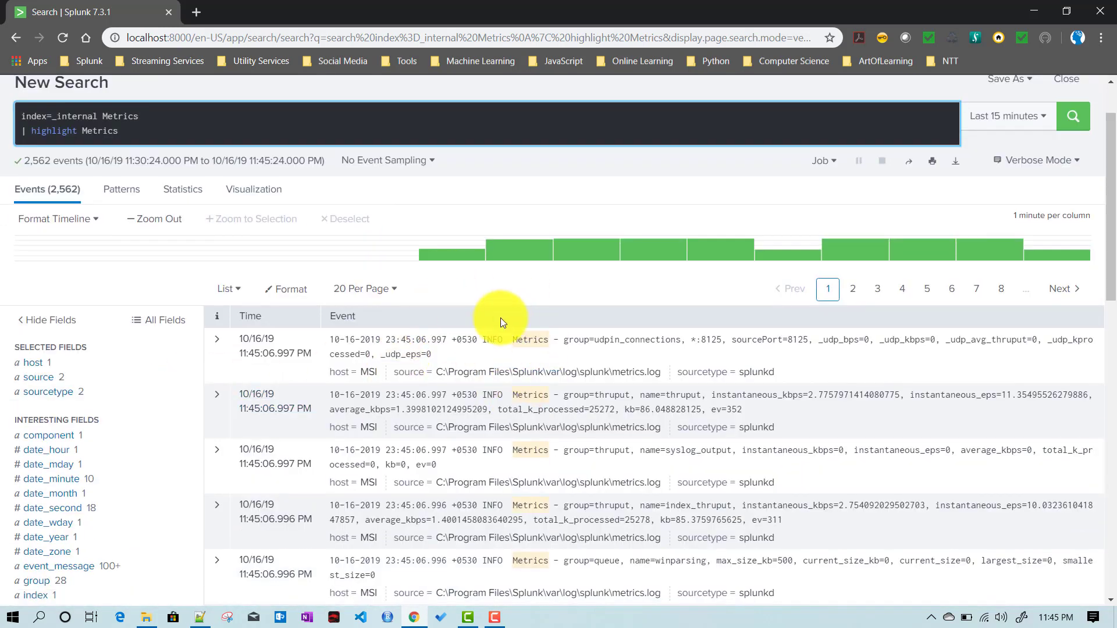
{"action": "scroll", "coordinate": [653, 448], "scroll_direction": "down", "scroll_amount": 2}
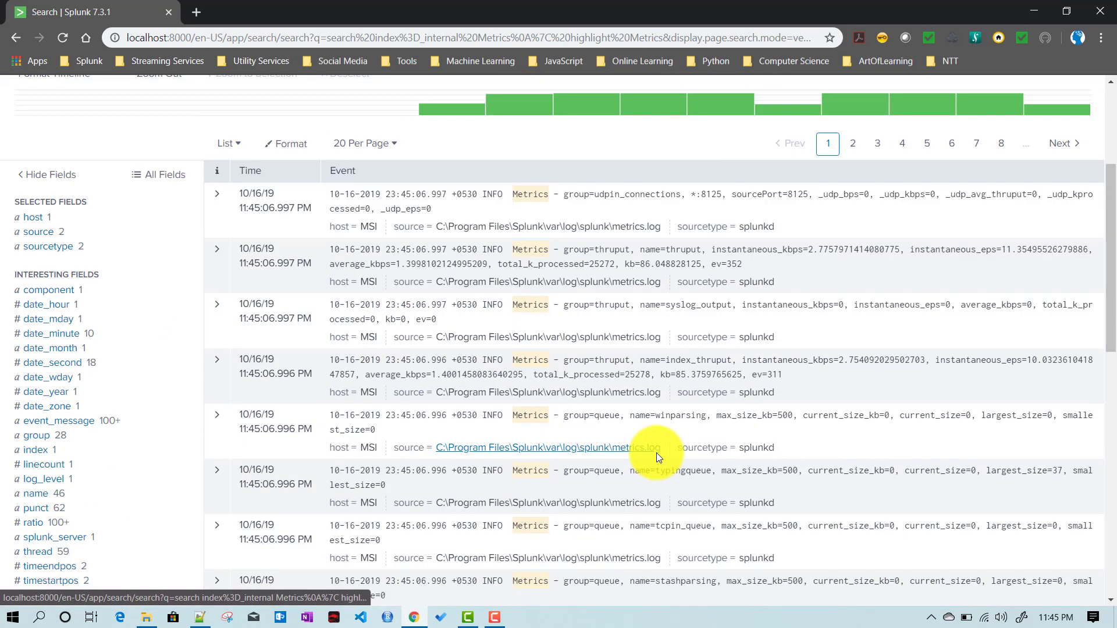
{"action": "scroll", "coordinate": [654, 452], "scroll_direction": "down", "scroll_amount": 1}
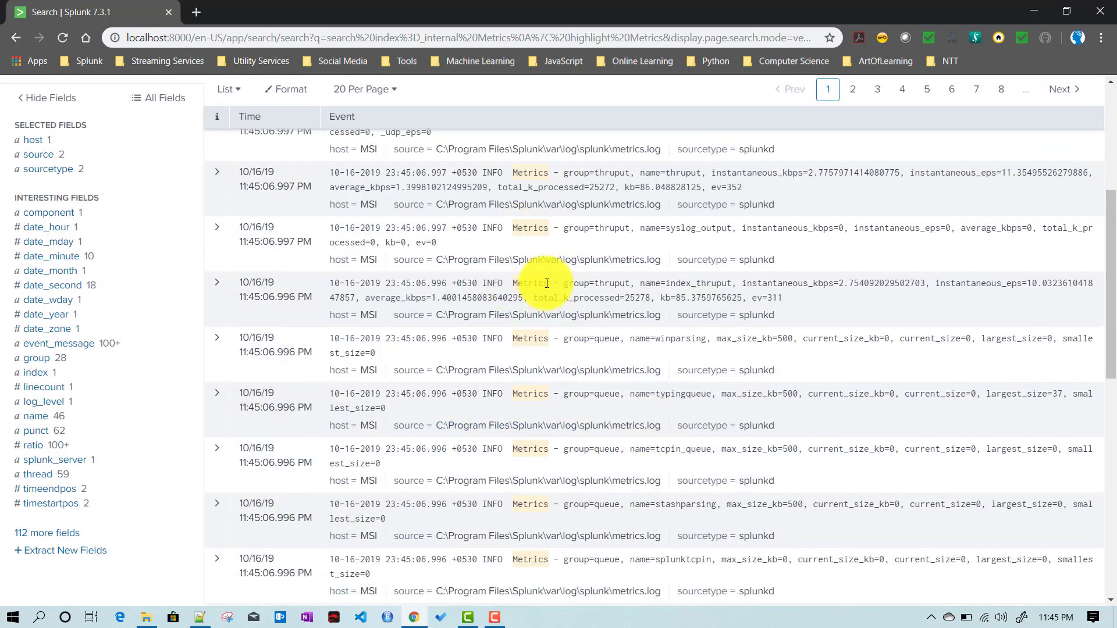
{"action": "scroll", "coordinate": [549, 477], "scroll_direction": "down", "scroll_amount": 7}
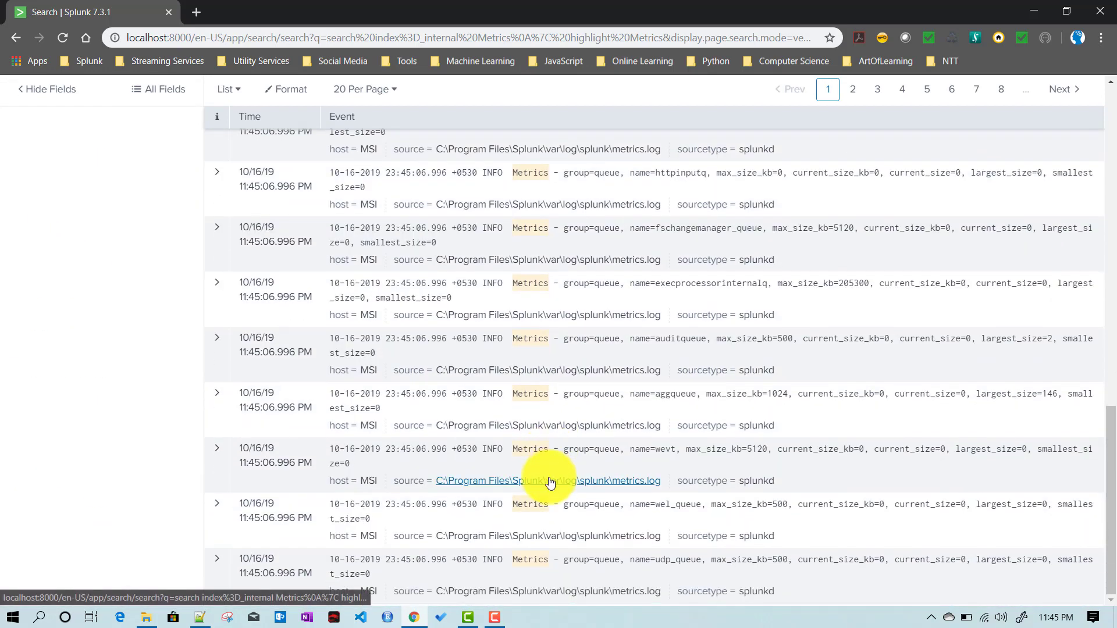
{"action": "scroll", "coordinate": [574, 510], "scroll_direction": "up", "scroll_amount": 5}
{"action": "scroll", "coordinate": [578, 507], "scroll_direction": "up", "scroll_amount": 5}
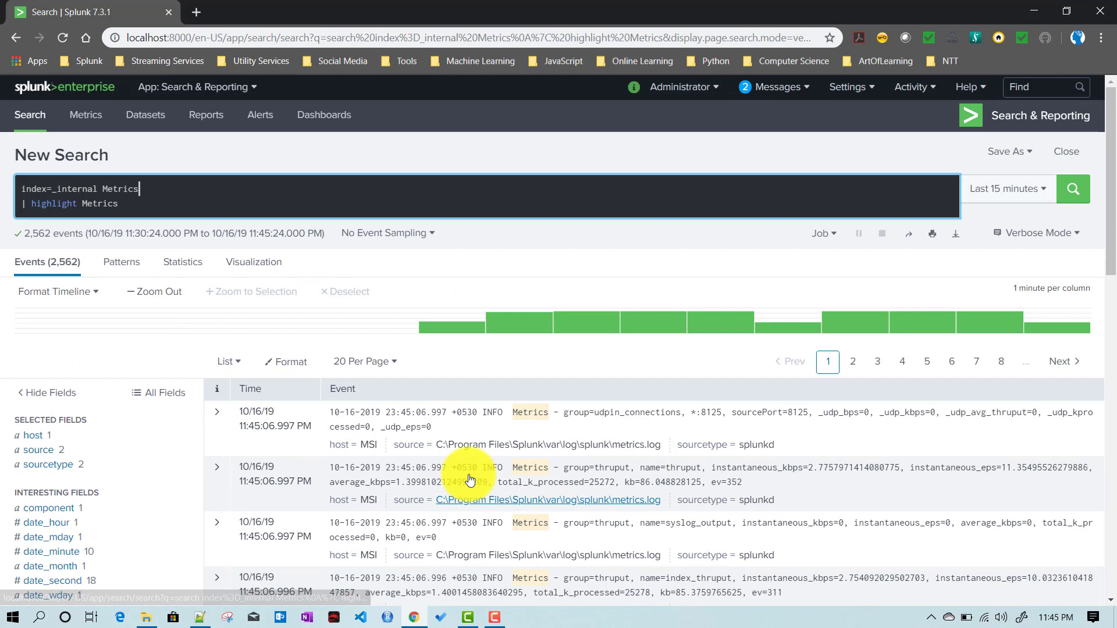
{"action": "left_click", "coordinate": [152, 201]}
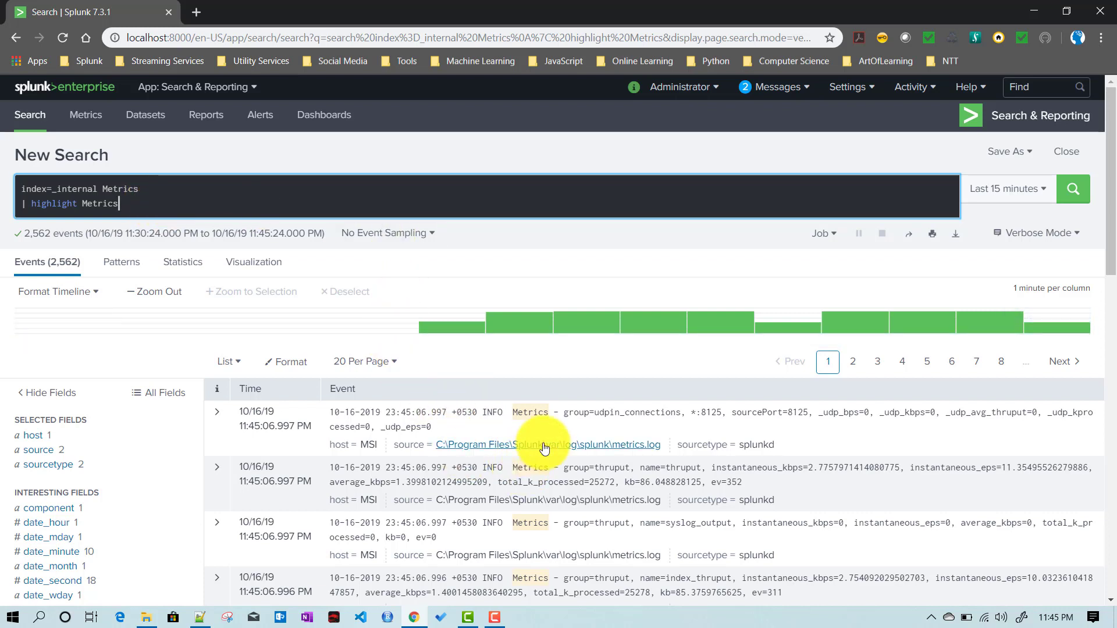
Replace the highlight Metrics command on the second line of the search with the rangemap command.
{"action": "scroll", "coordinate": [521, 424], "scroll_direction": "down", "scroll_amount": 1}
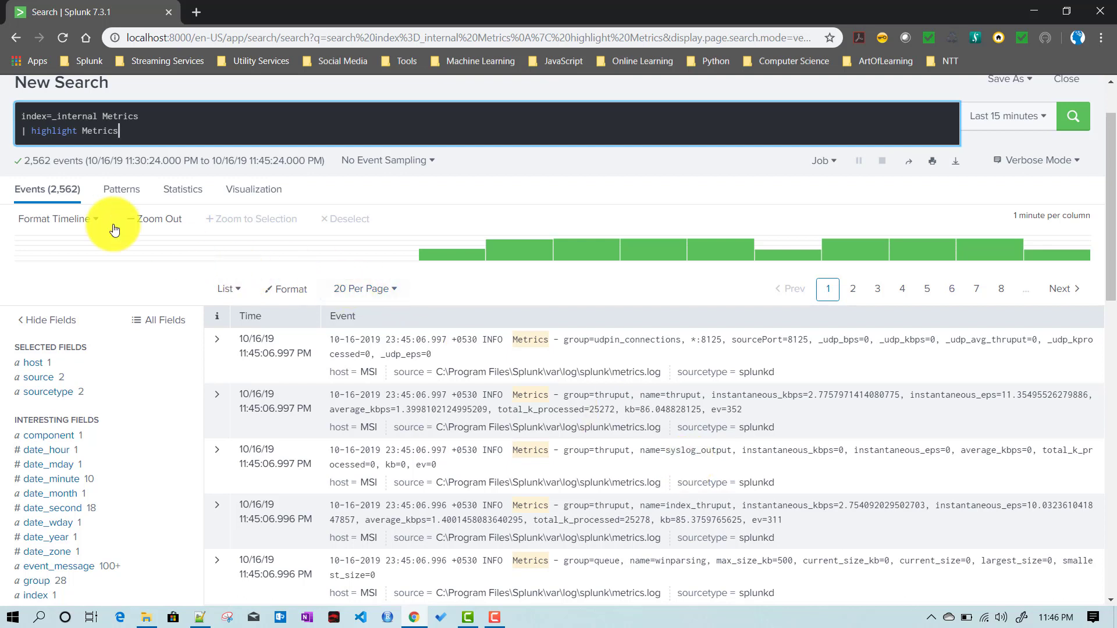
{"action": "left_click_drag", "start_coordinate": [33, 132], "coordinate": [148, 126]}
{"action": "type", "text": "range"}
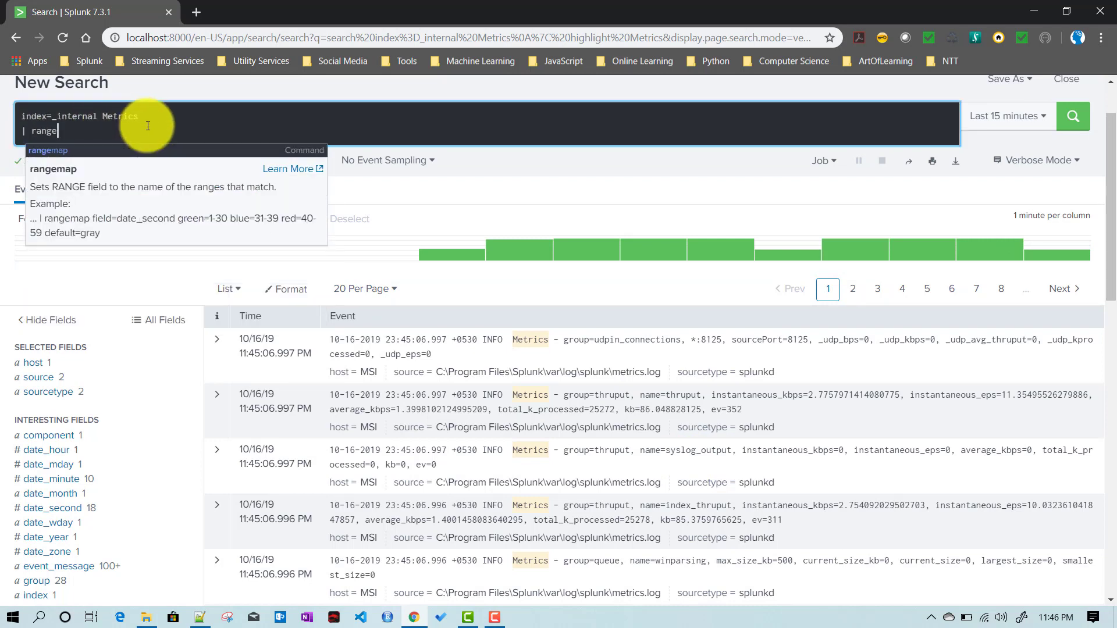
{"action": "key", "text": "Tab"}
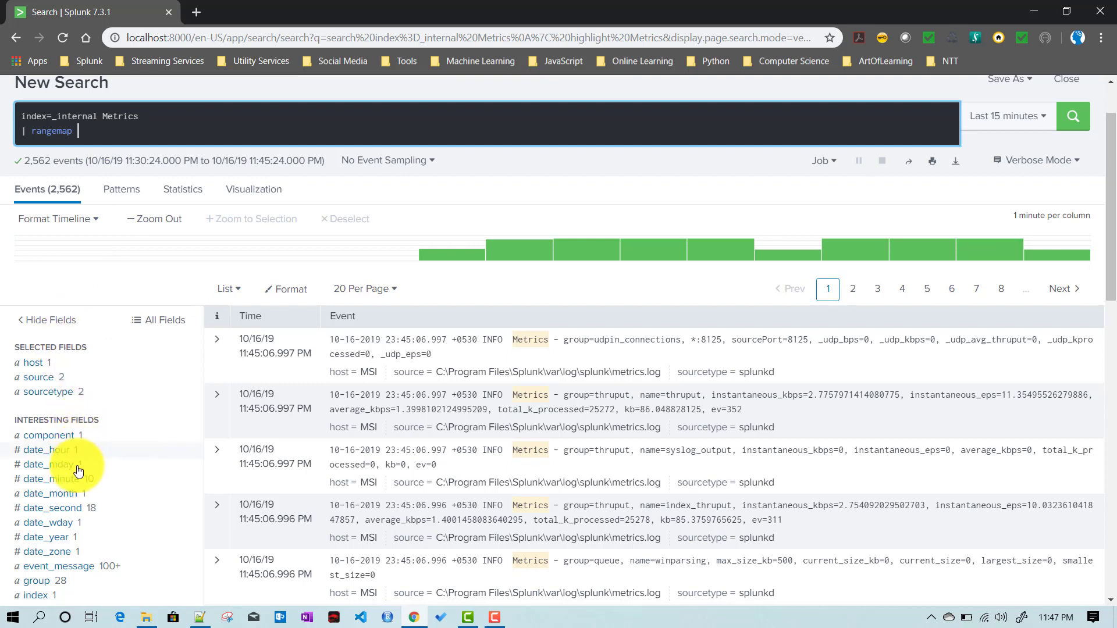
Check the value summary of the date_second field and add field=date_second to the rangemap command.
{"action": "left_click", "coordinate": [50, 512]}
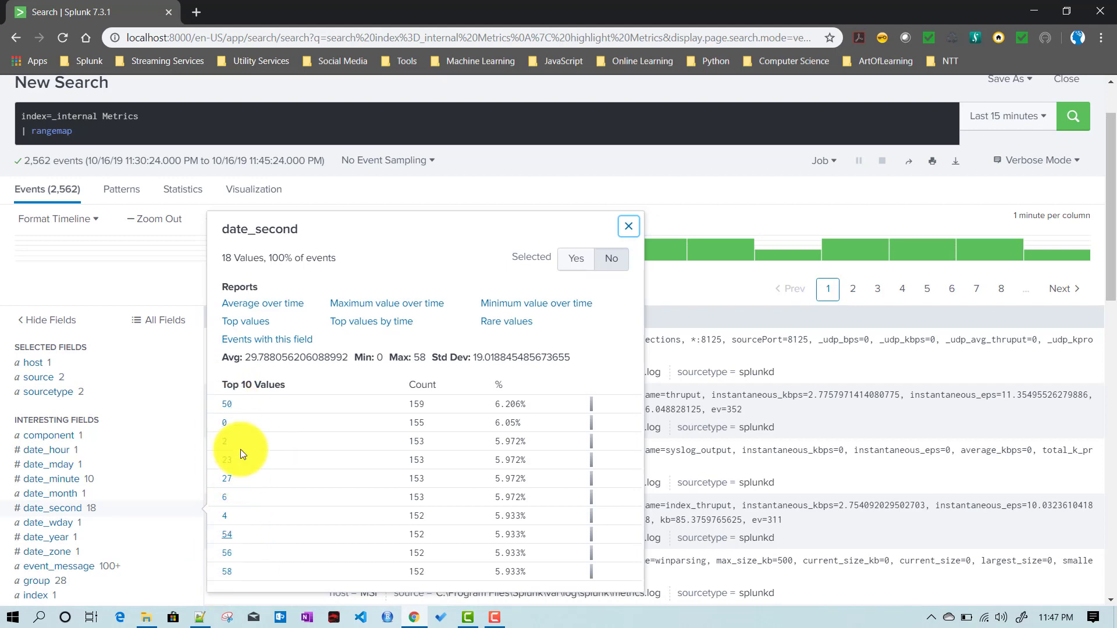
{"action": "left_click", "coordinate": [96, 133]}
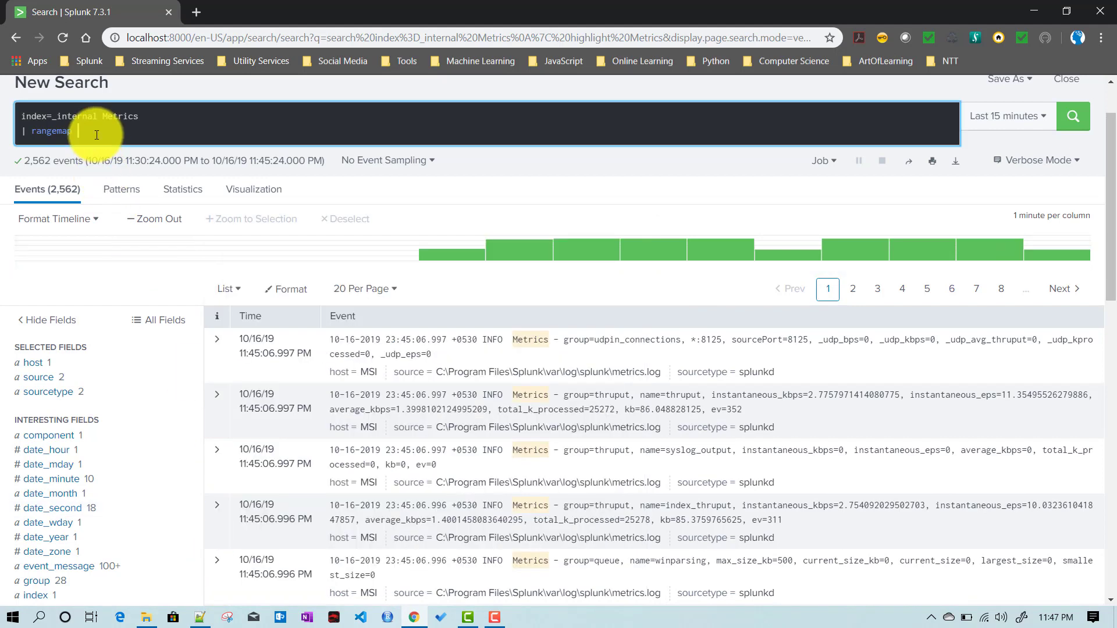
{"action": "type", "text": "fi"}
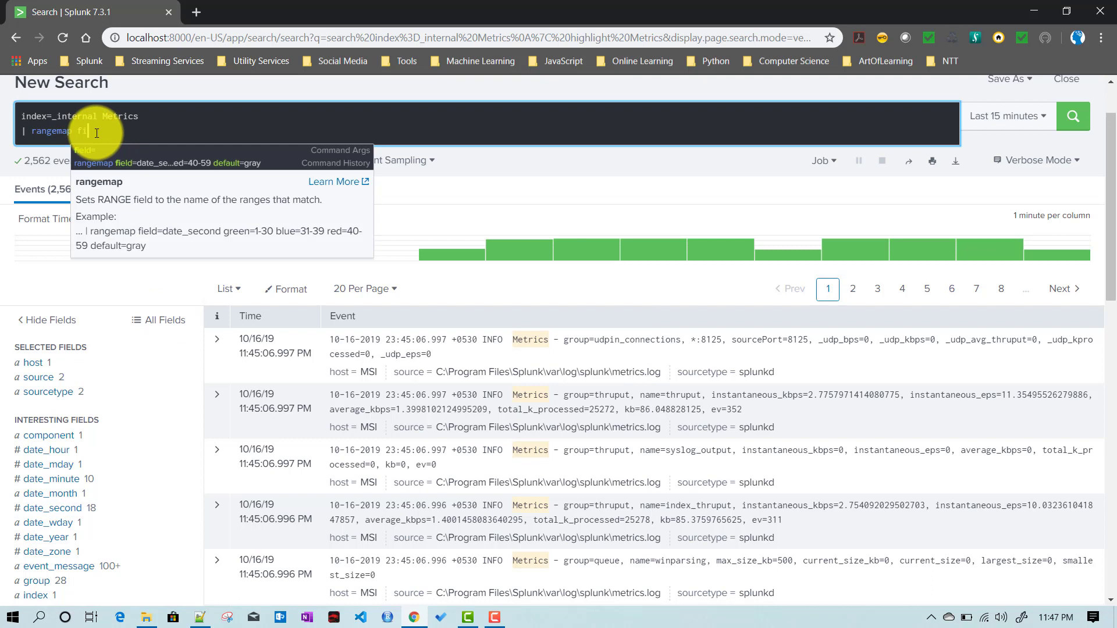
{"action": "type", "text": "eld="}
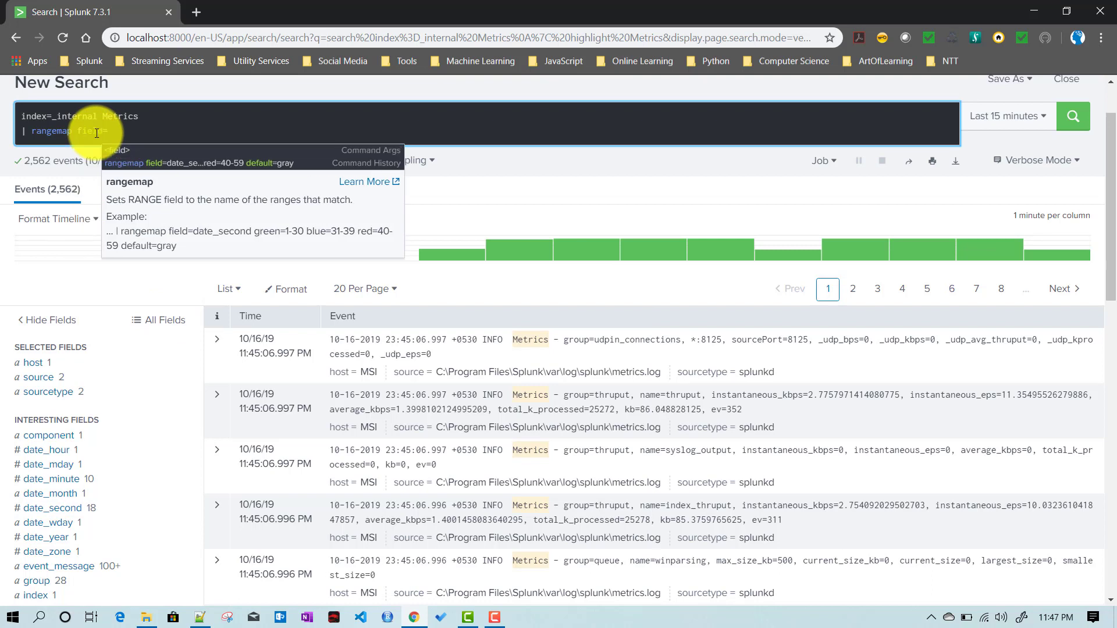
{"action": "type", "text": "date"}
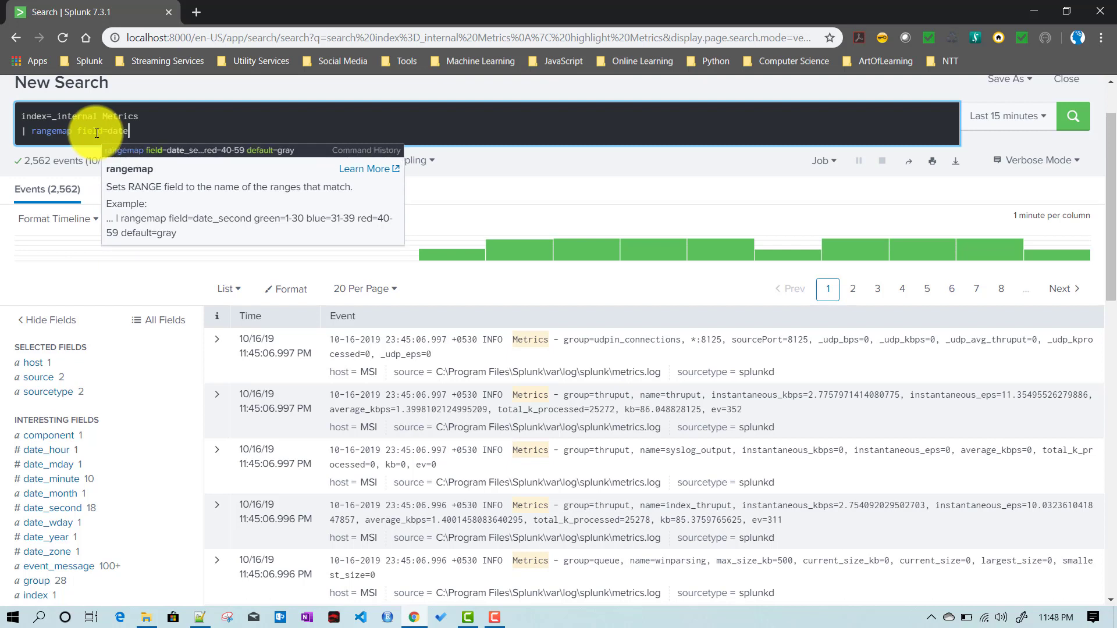
{"action": "type", "text": "_second"}
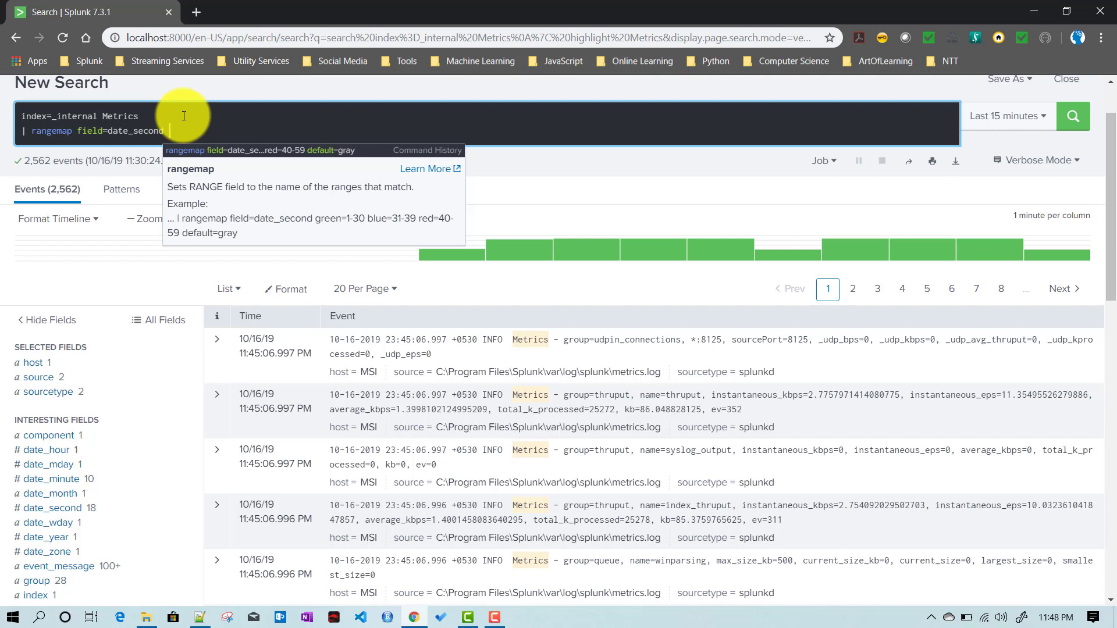
Recheck the date_second values and add the ranges green=1-30 blue=31-40 red=41-90 to the rangemap command.
{"action": "left_click", "coordinate": [52, 508]}
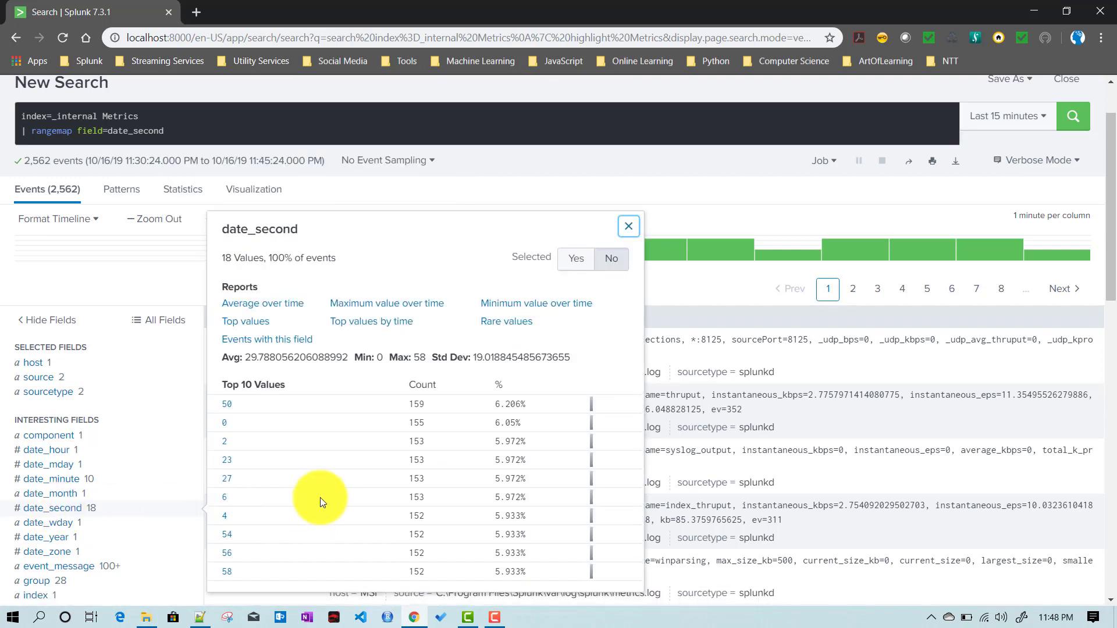
{"action": "left_click", "coordinate": [219, 133]}
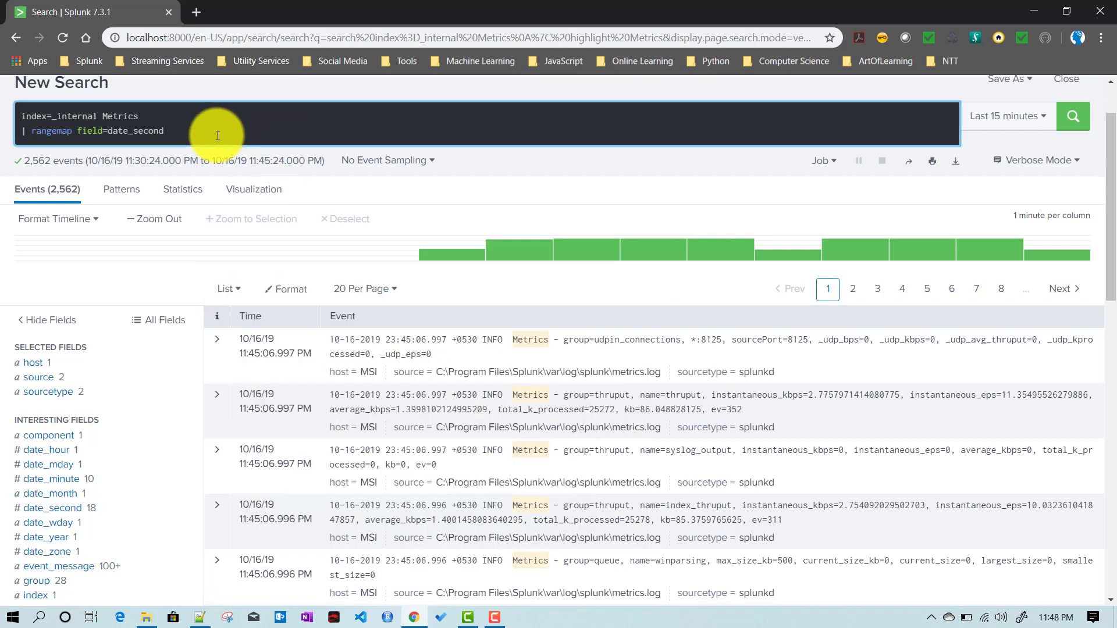
{"action": "type", "text": "gree"}
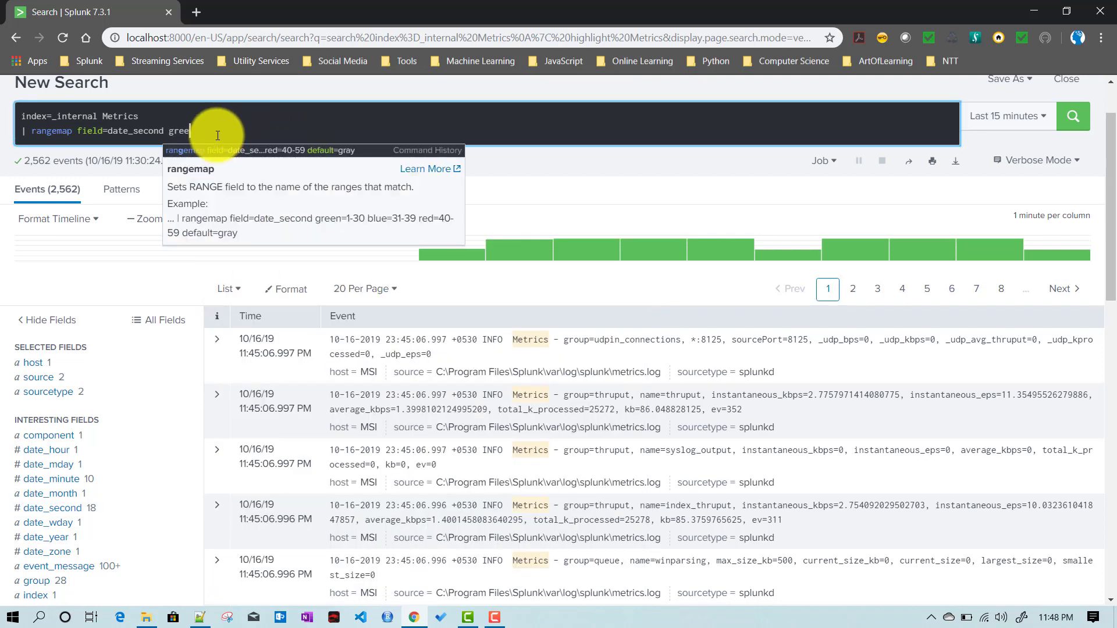
{"action": "type", "text": "n="}
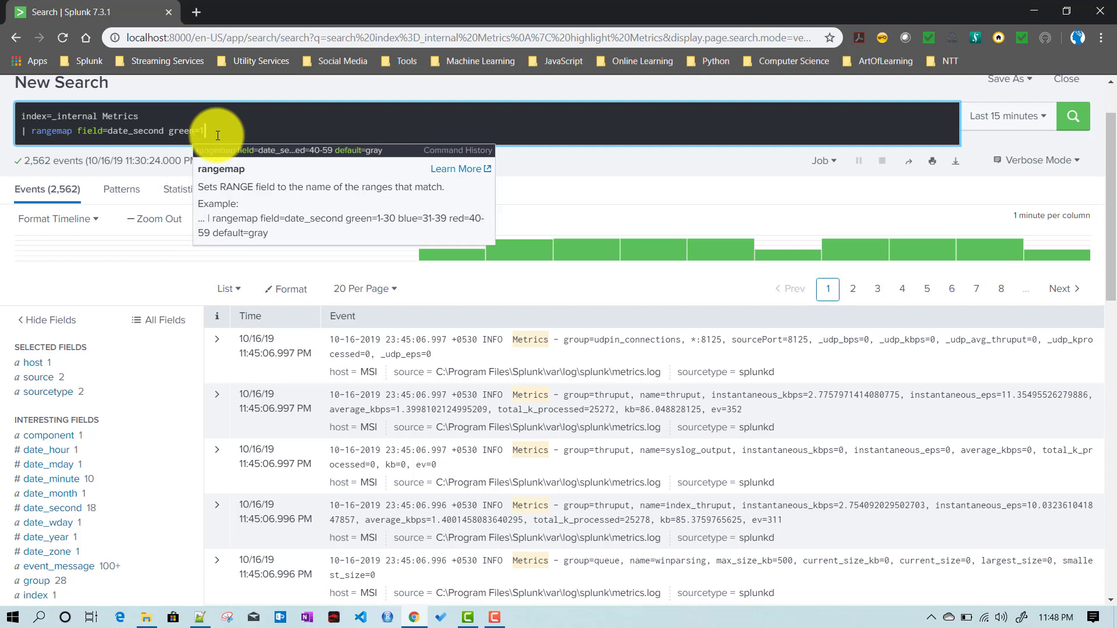
{"action": "type", "text": "1-30"}
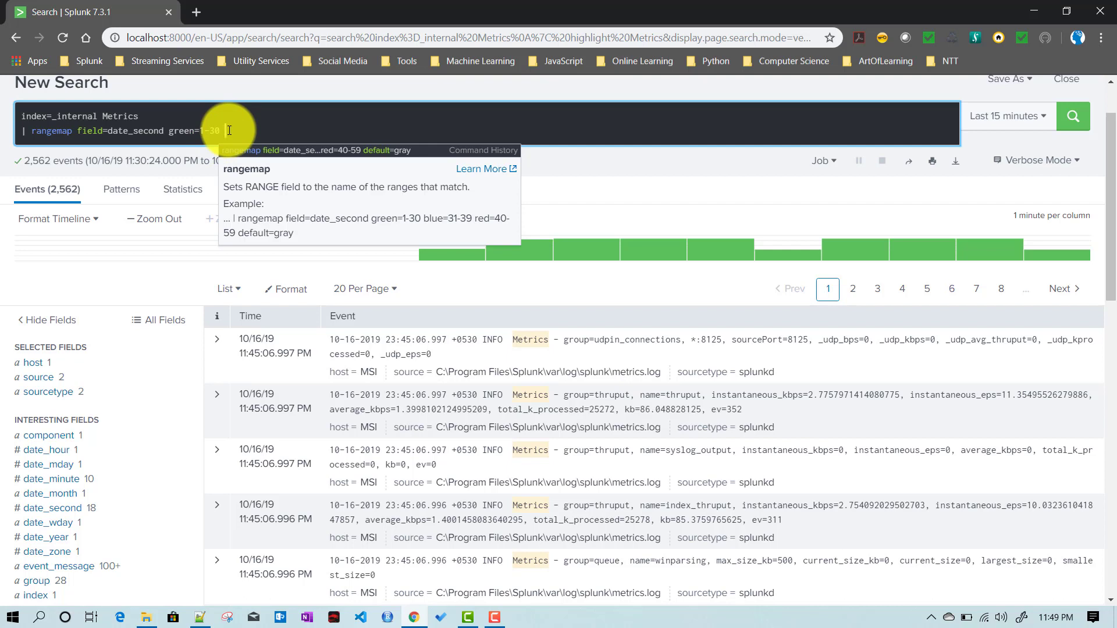
{"action": "type", "text": "blue="}
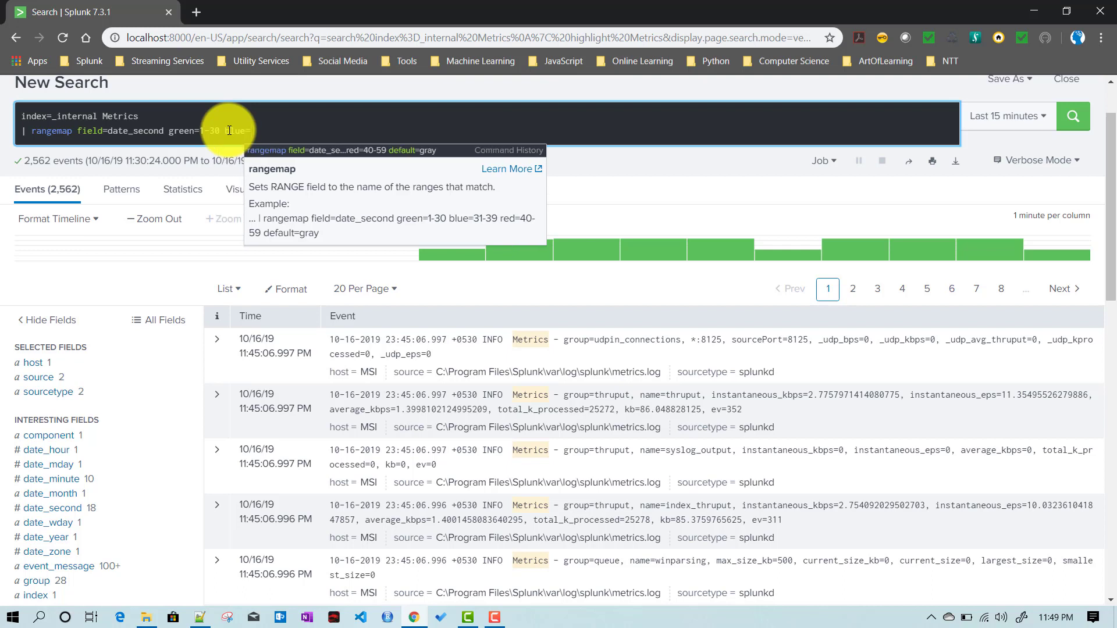
{"action": "type", "text": "31-40"}
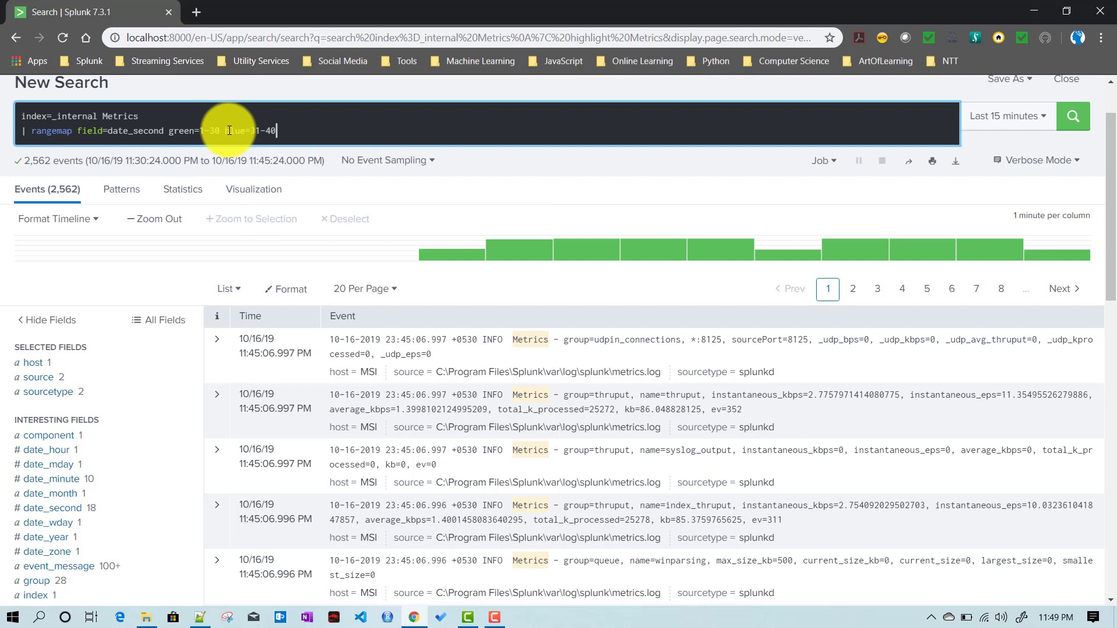
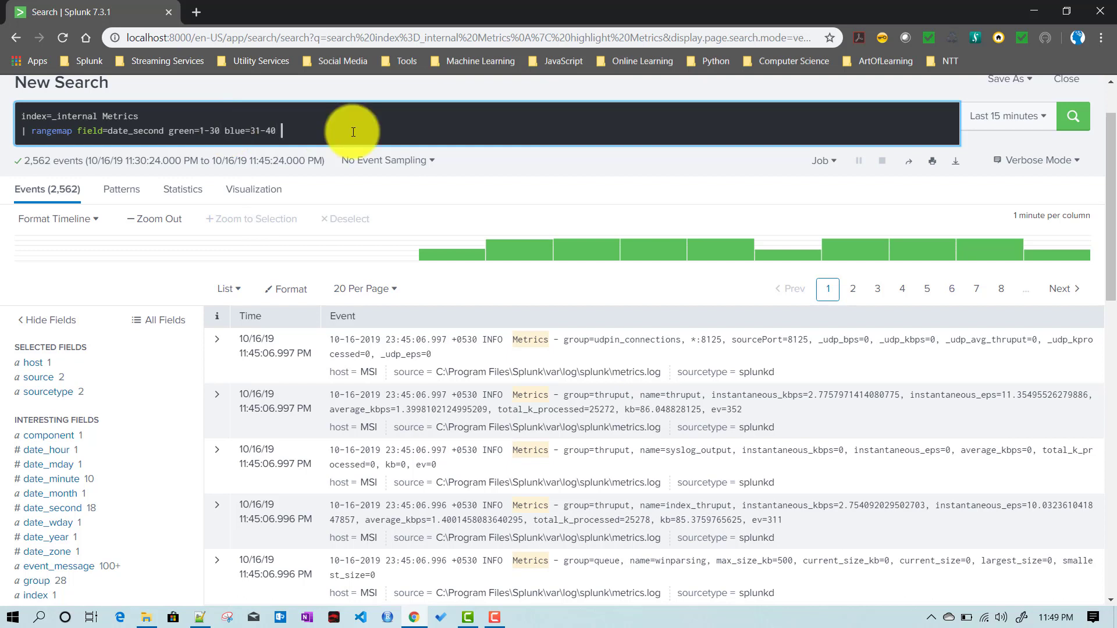
{"action": "type", "text": "=41-90"}
{"action": "double_click", "coordinate": [198, 129]}
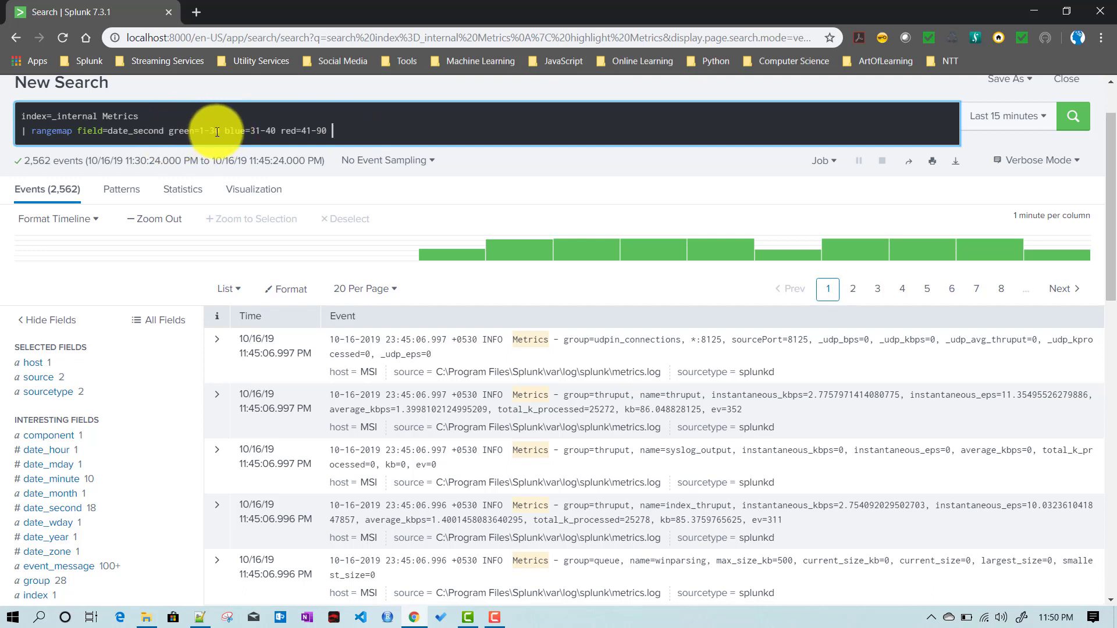
Add default=gray at the end of the rangemap command and run the search.
{"action": "left_click", "coordinate": [352, 130]}
{"action": "type", "text": "de"}
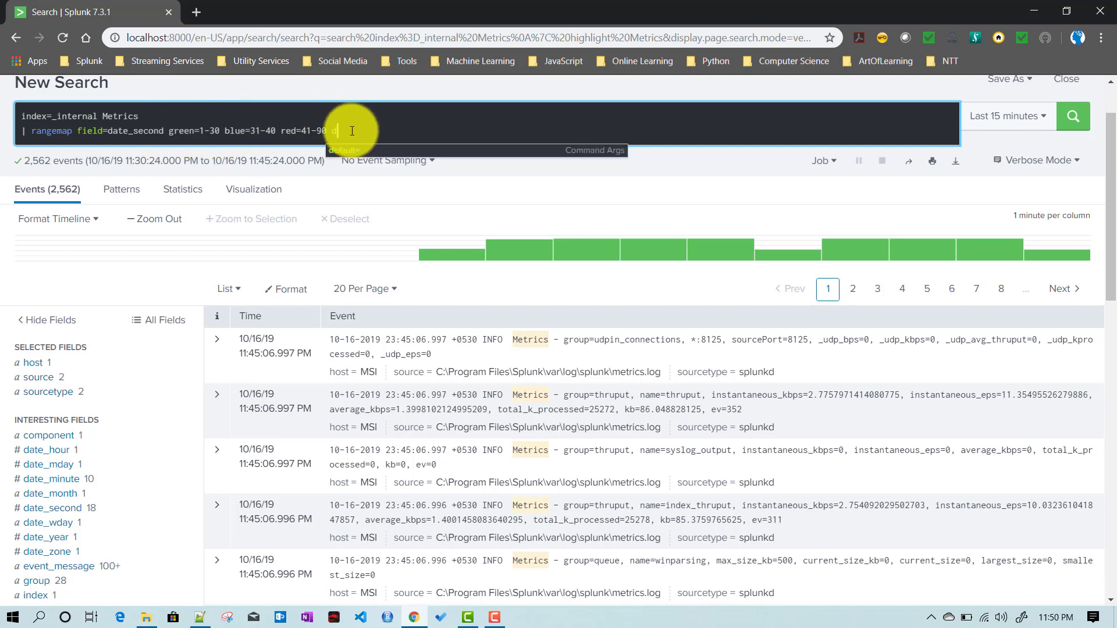
{"action": "left_click", "coordinate": [364, 153]}
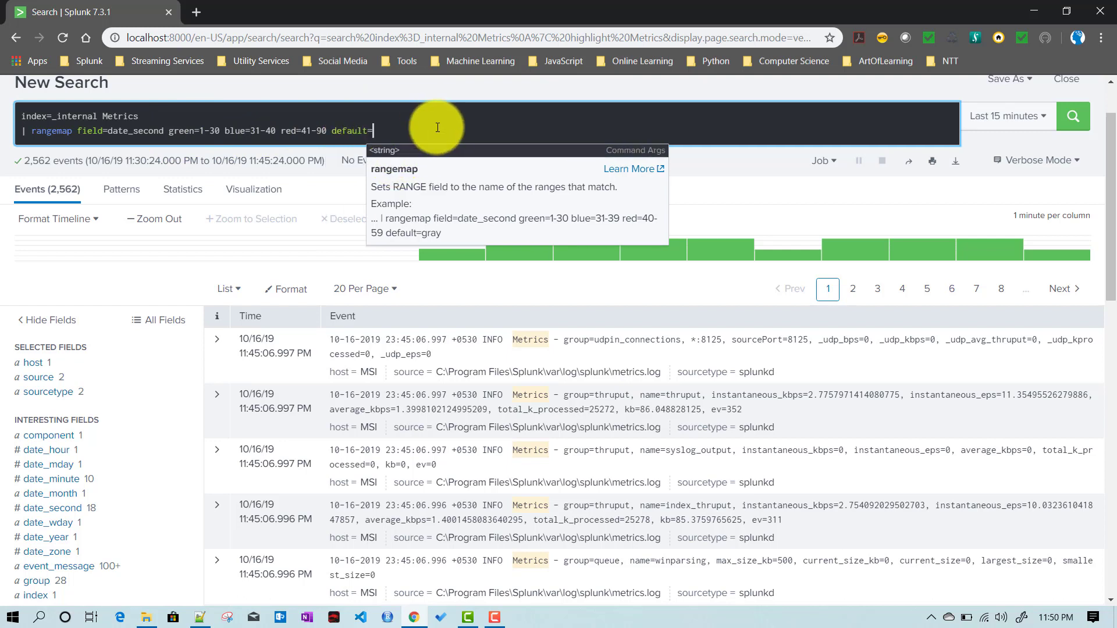
{"action": "type", "text": "gray"}
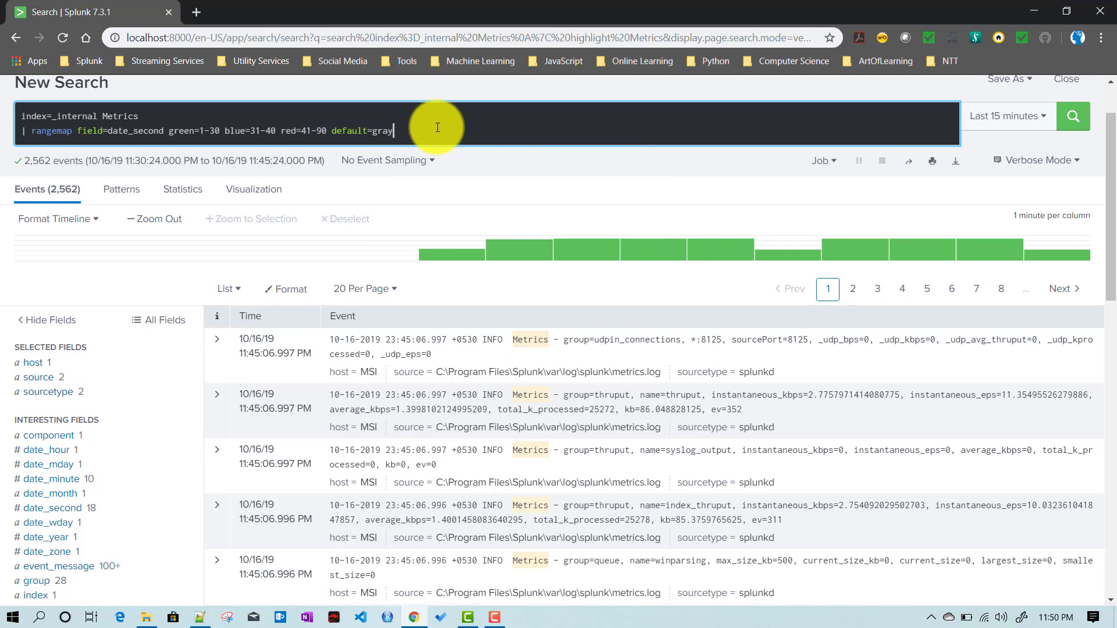
{"action": "key", "text": "Return"}
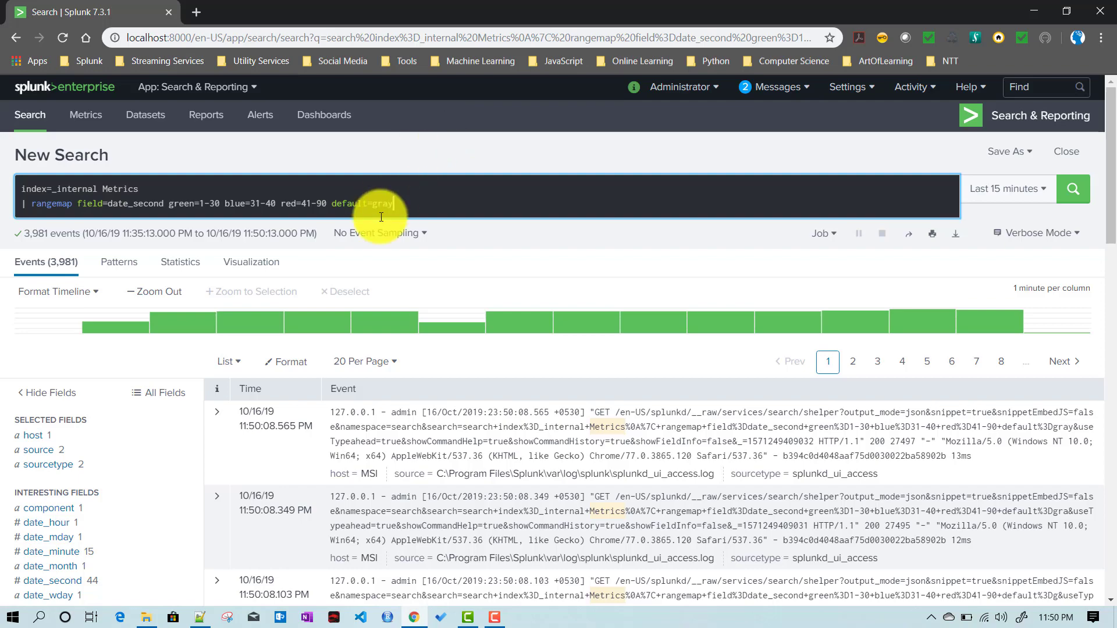
View the value summary of the range field among the interesting fields.
{"action": "scroll", "coordinate": [279, 297], "scroll_direction": "down", "scroll_amount": 3}
{"action": "scroll", "coordinate": [281, 303], "scroll_direction": "down", "scroll_amount": 3}
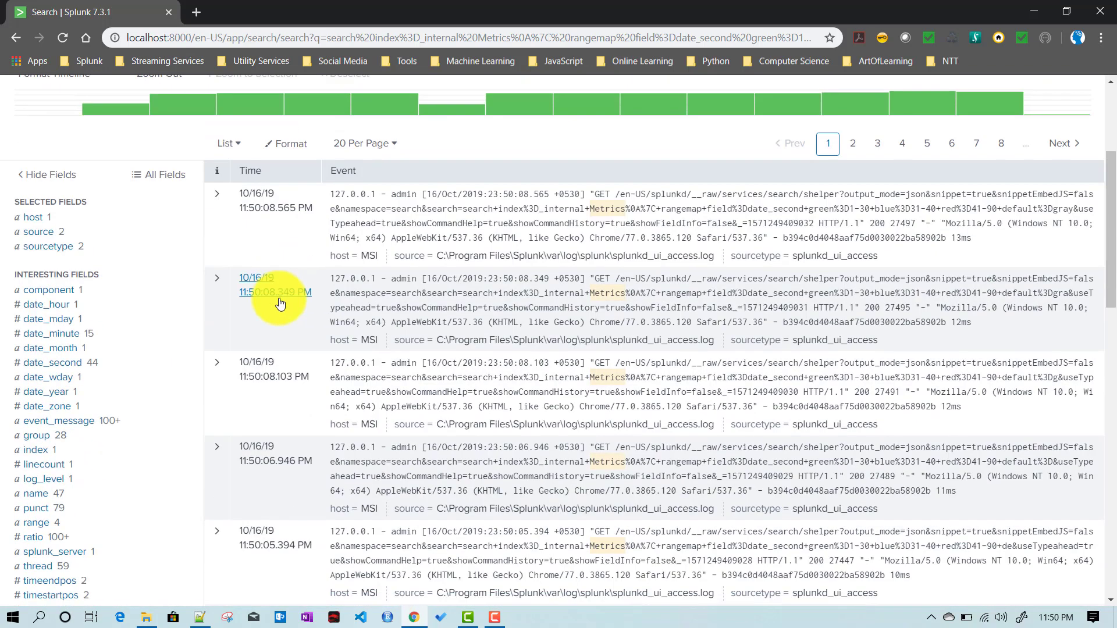
{"action": "left_click", "coordinate": [43, 375]}
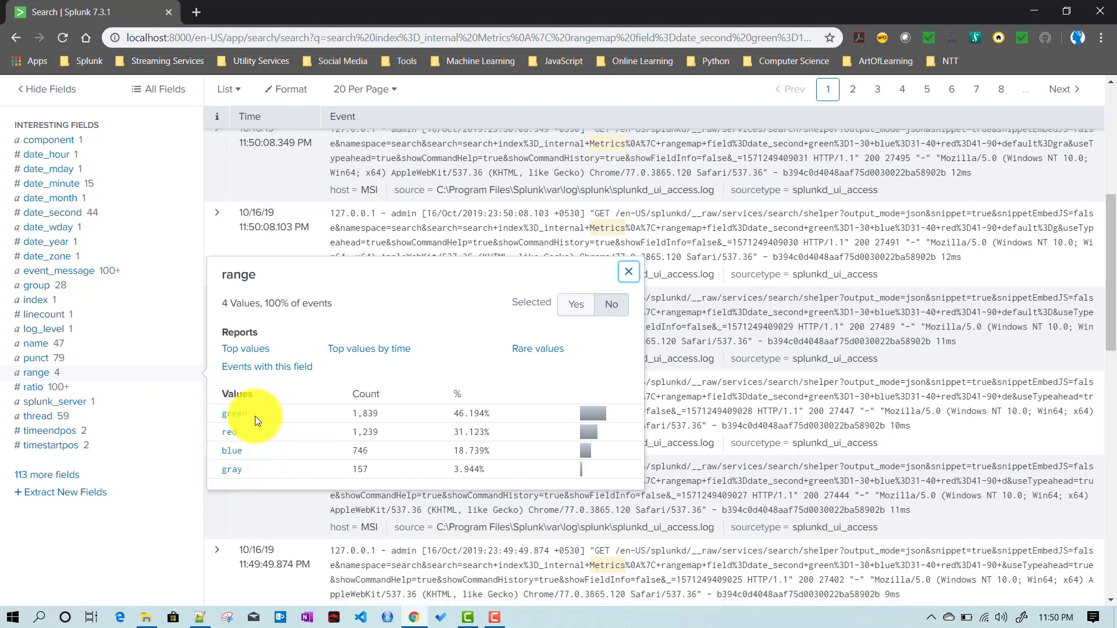
{"action": "scroll", "coordinate": [274, 432], "scroll_direction": "up", "scroll_amount": 5}
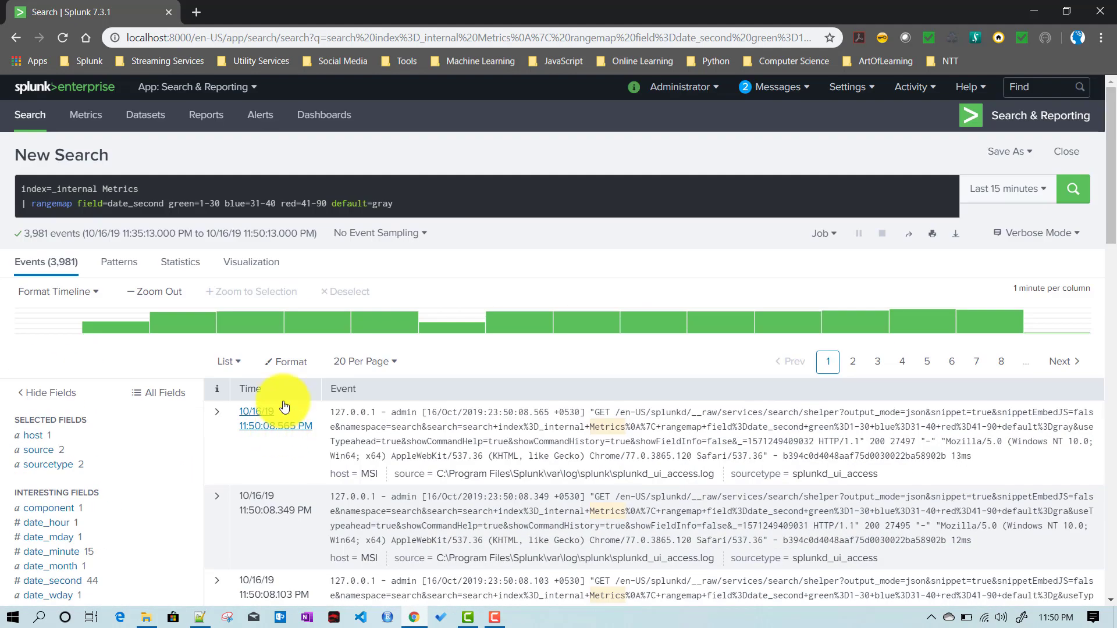
Add a third line with "| table date_second,range" to the search and run it.
{"action": "left_click", "coordinate": [412, 201]}
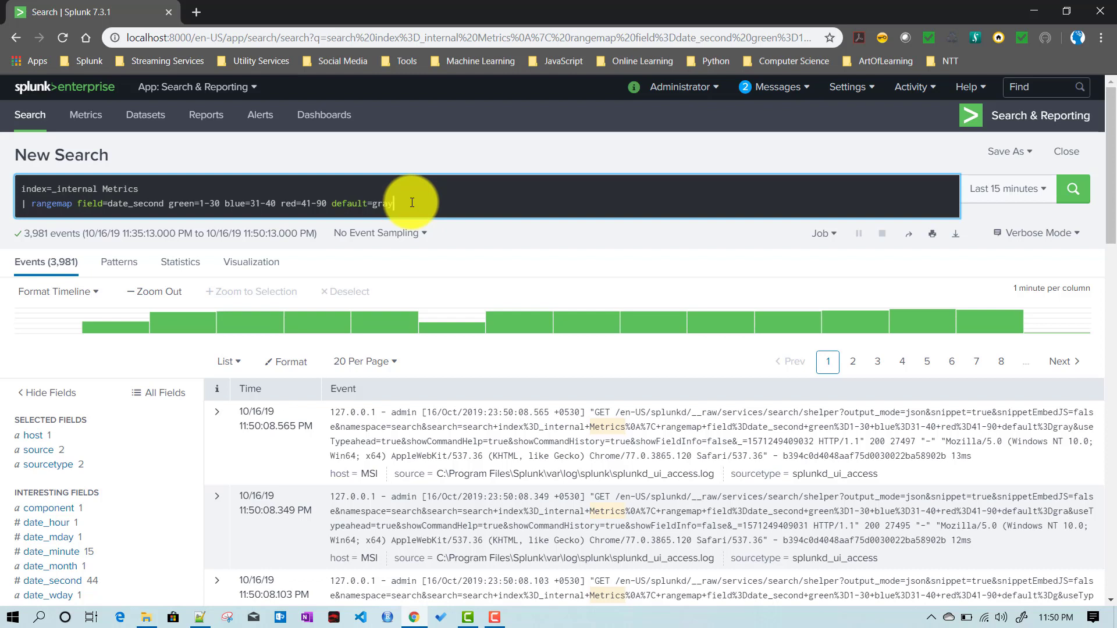
{"action": "key", "text": "shift+Return"}
{"action": "type", "text": "| table "}
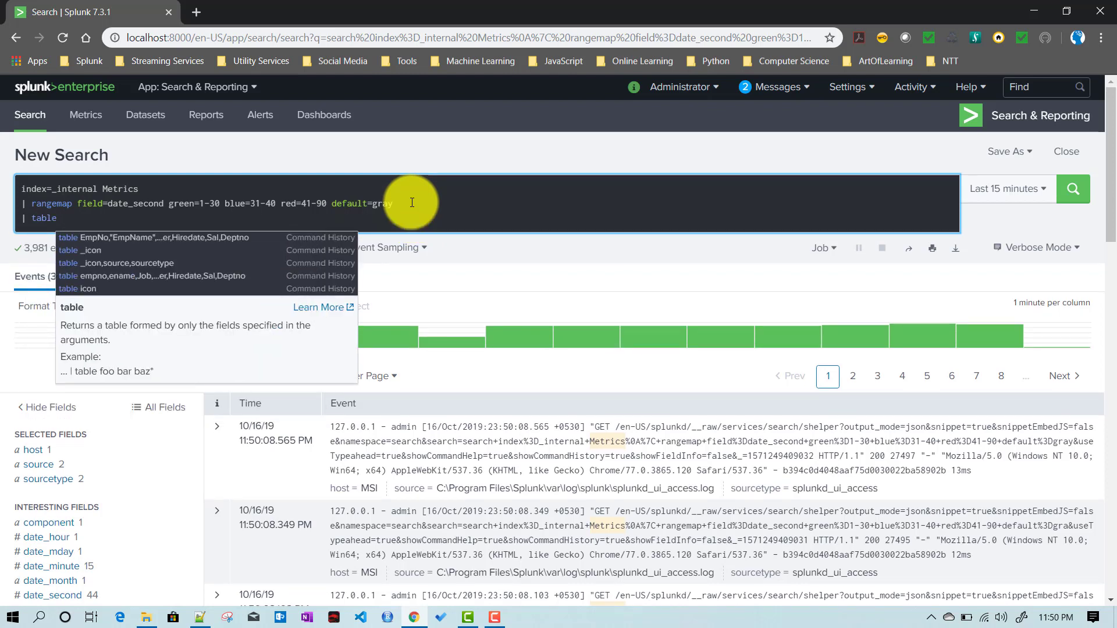
{"action": "type", "text": "s"}
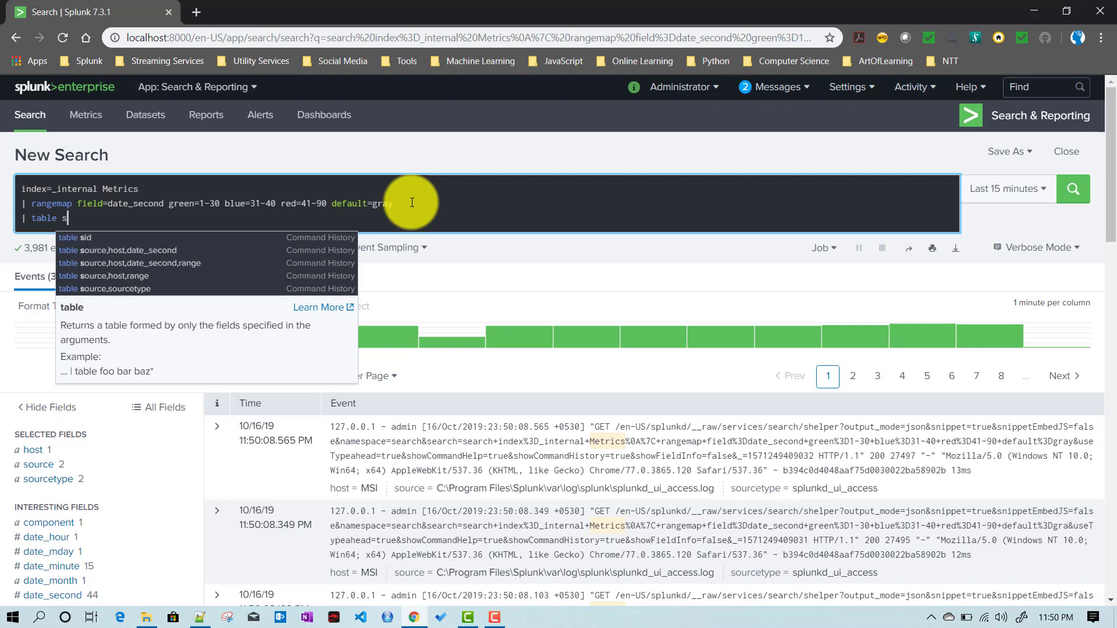
{"action": "key", "text": "BackSpace"}
{"action": "type", "text": "date"}
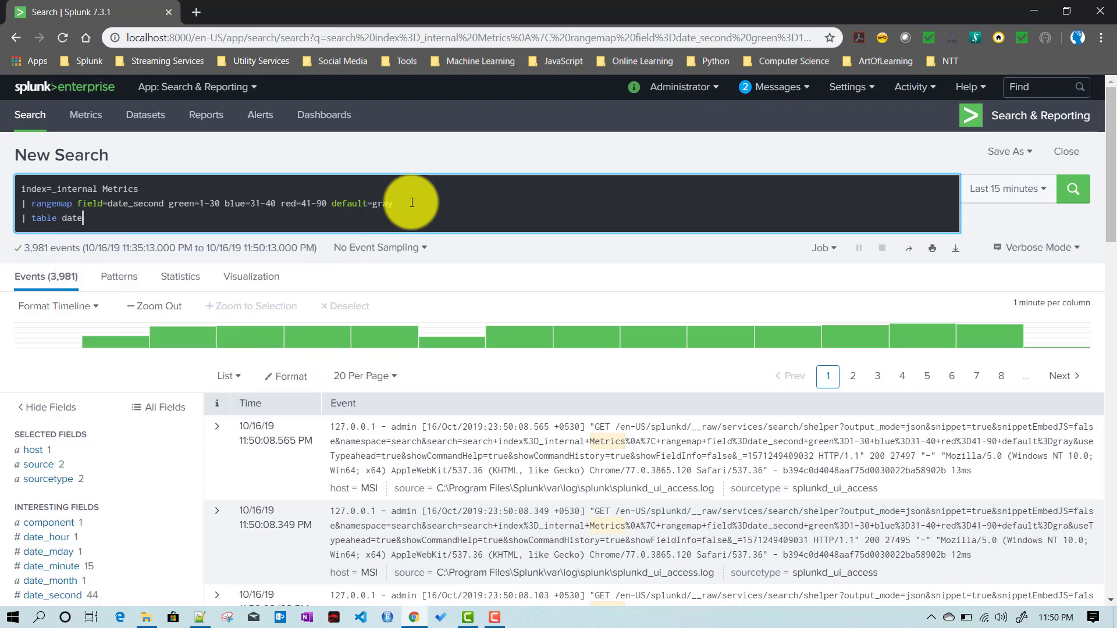
{"action": "type", "text": "_second,range"}
{"action": "key", "text": "Return"}
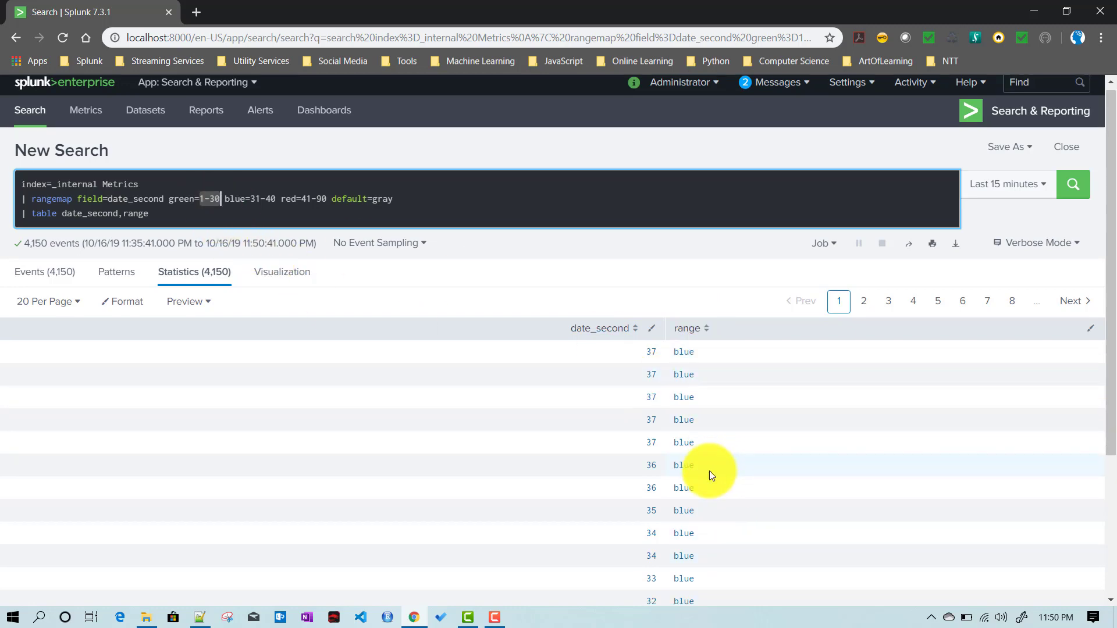
Compare the date_second and range columns in the results table with the ranges defined in the rangemap command.
{"action": "scroll", "coordinate": [710, 470], "scroll_direction": "down", "scroll_amount": 3}
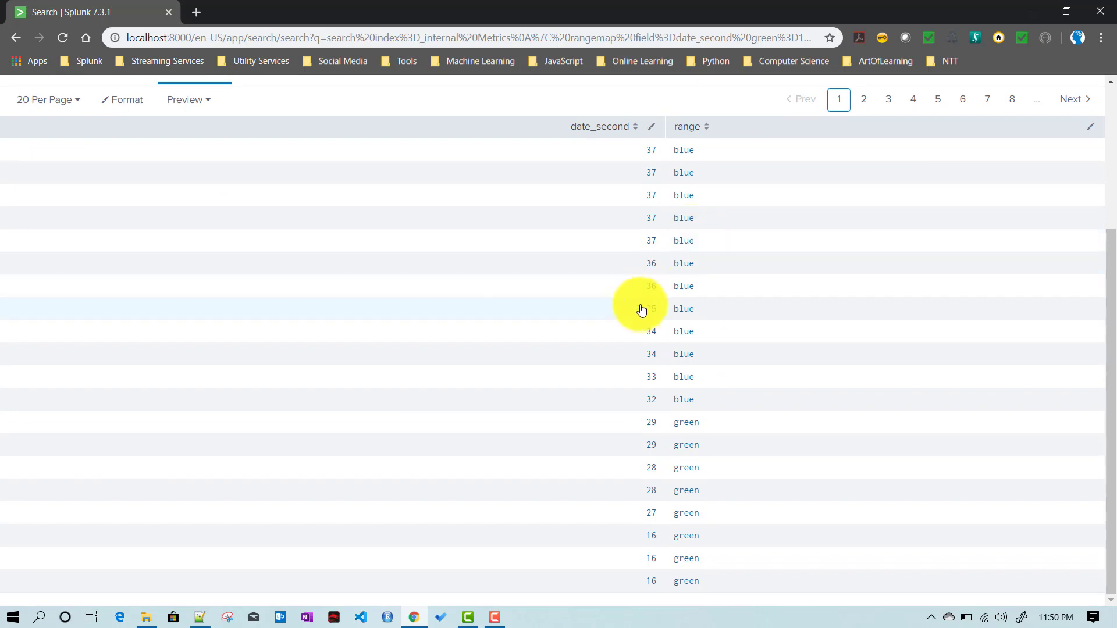
{"action": "scroll", "coordinate": [642, 364], "scroll_direction": "up", "scroll_amount": 3}
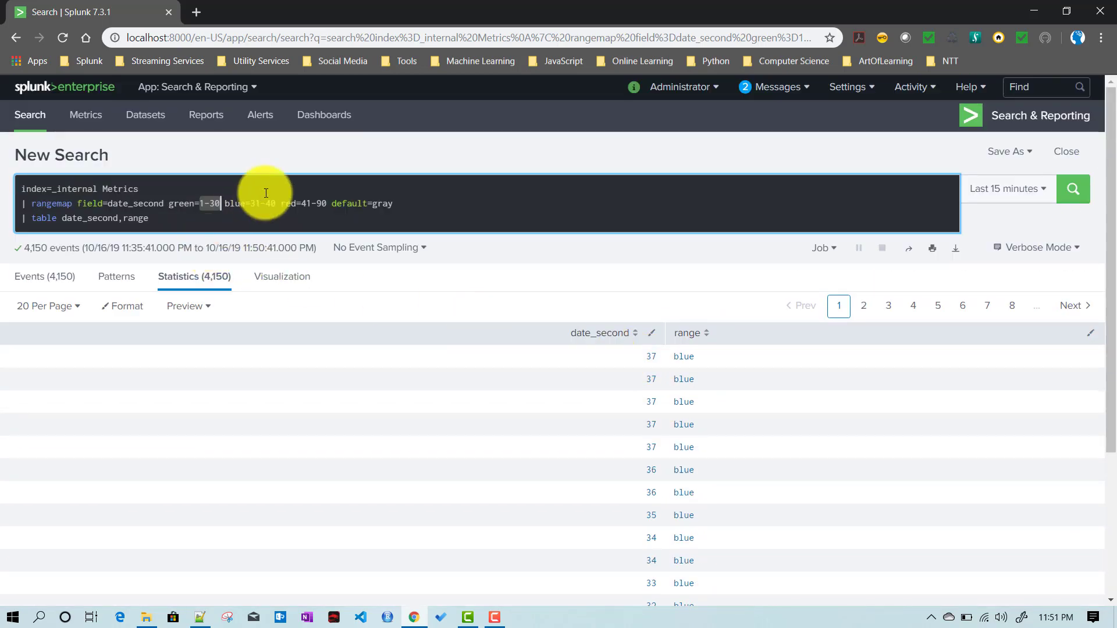
{"action": "scroll", "coordinate": [516, 399], "scroll_direction": "down", "scroll_amount": 2}
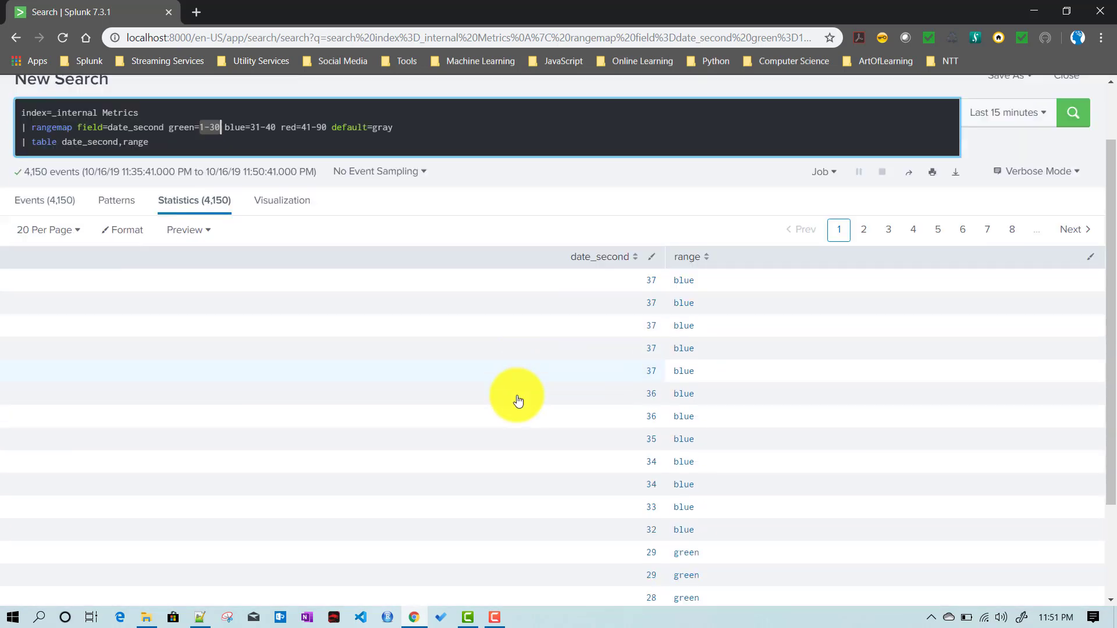
{"action": "scroll", "coordinate": [652, 511], "scroll_direction": "up", "scroll_amount": 2}
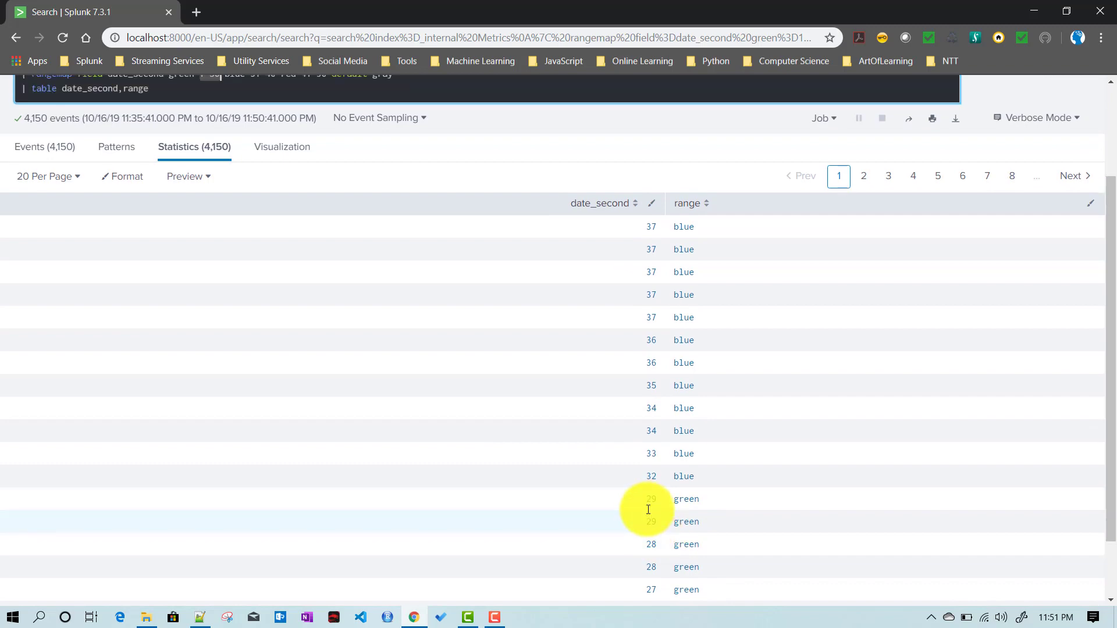
{"action": "scroll", "coordinate": [424, 411], "scroll_direction": "down", "scroll_amount": 2}
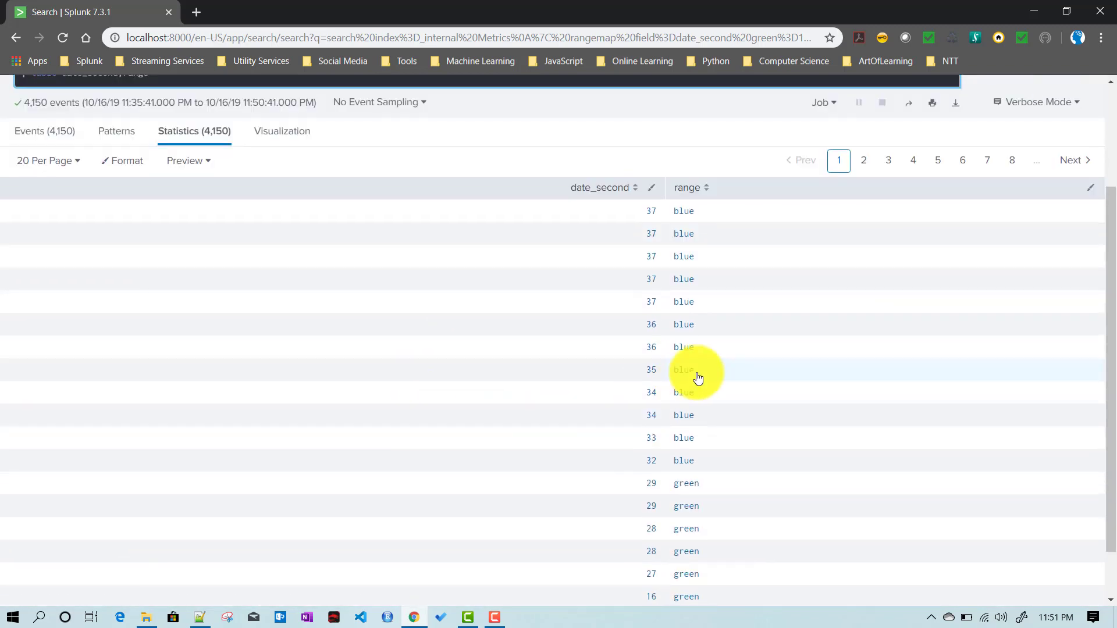
Review the rows of the results table again and examine the rangemap command that assigns their color values.
{"action": "scroll", "coordinate": [714, 426], "scroll_direction": "up", "scroll_amount": 2}
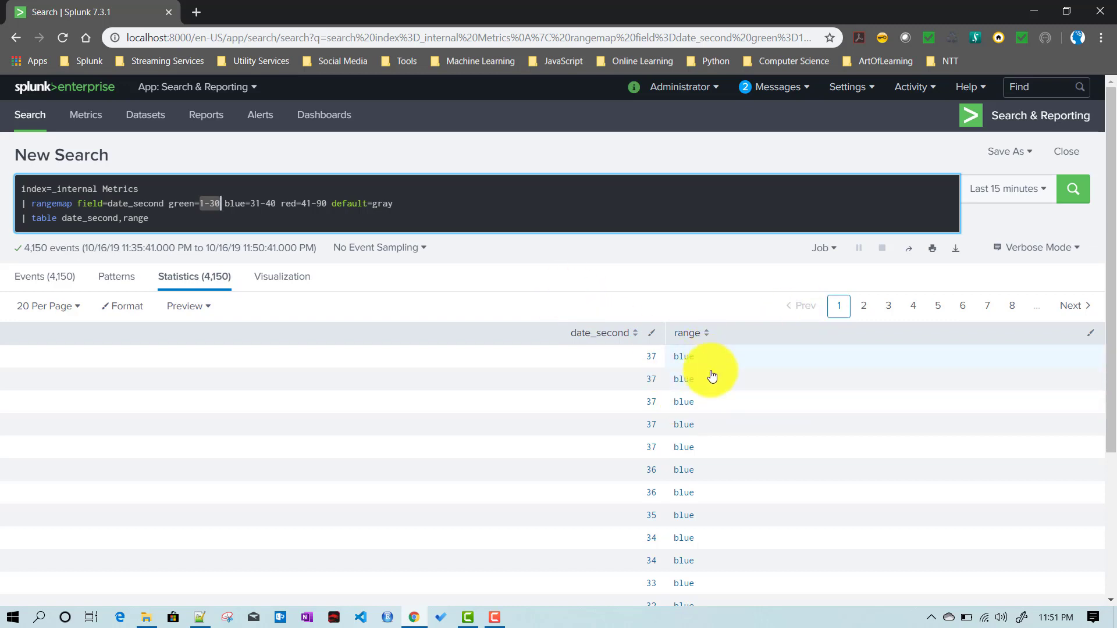
{"action": "scroll", "coordinate": [714, 451], "scroll_direction": "down", "scroll_amount": 4}
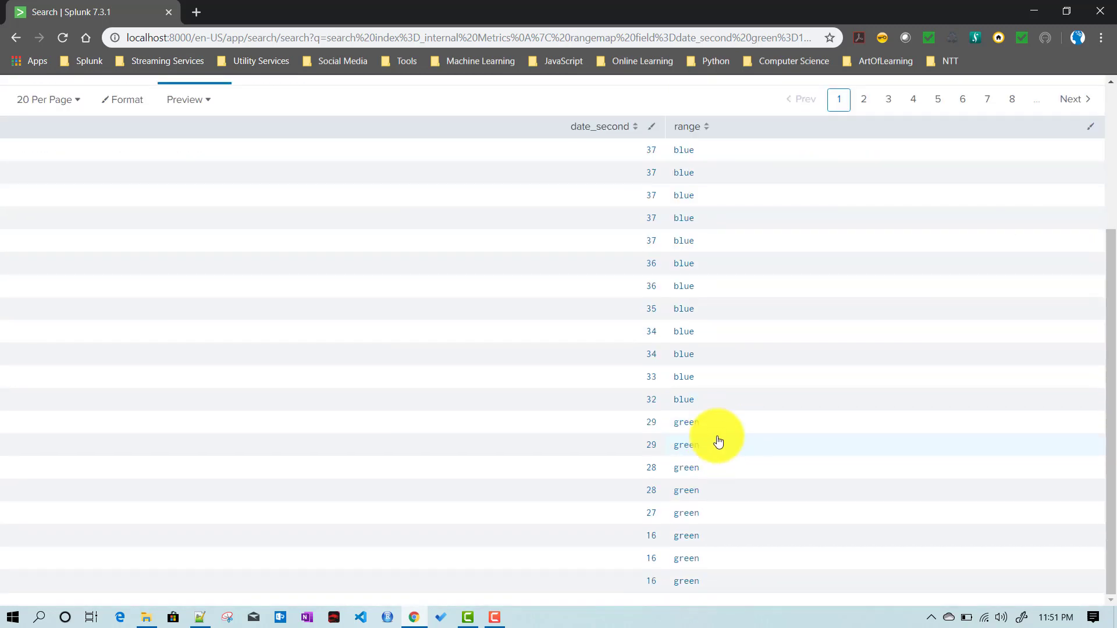
{"action": "scroll", "coordinate": [708, 396], "scroll_direction": "up", "scroll_amount": 4}
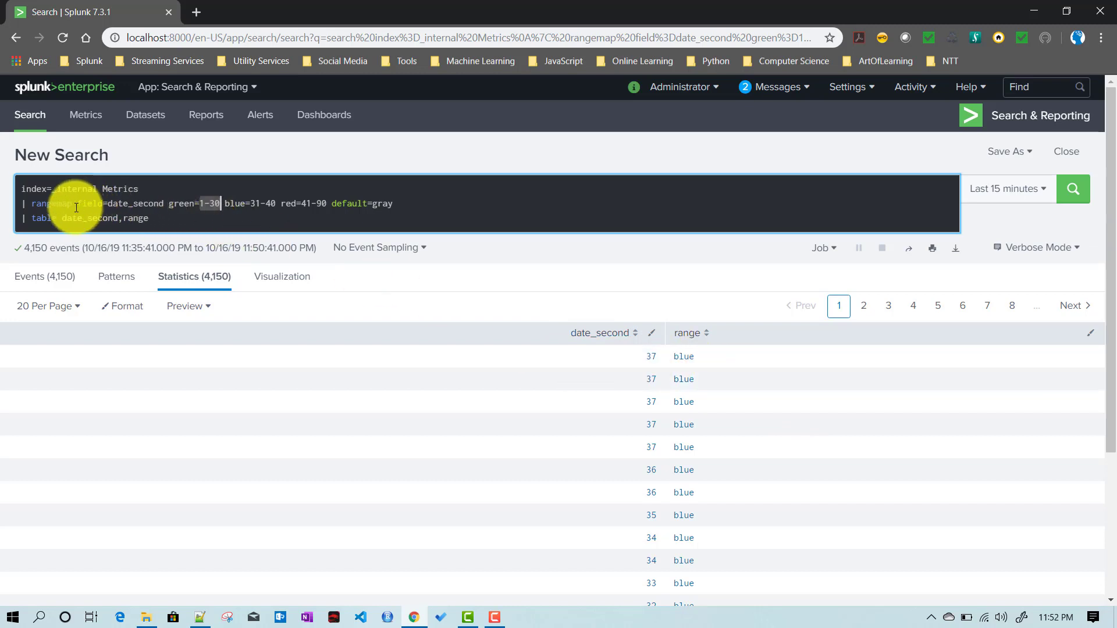
{"action": "double_click", "coordinate": [57, 208]}
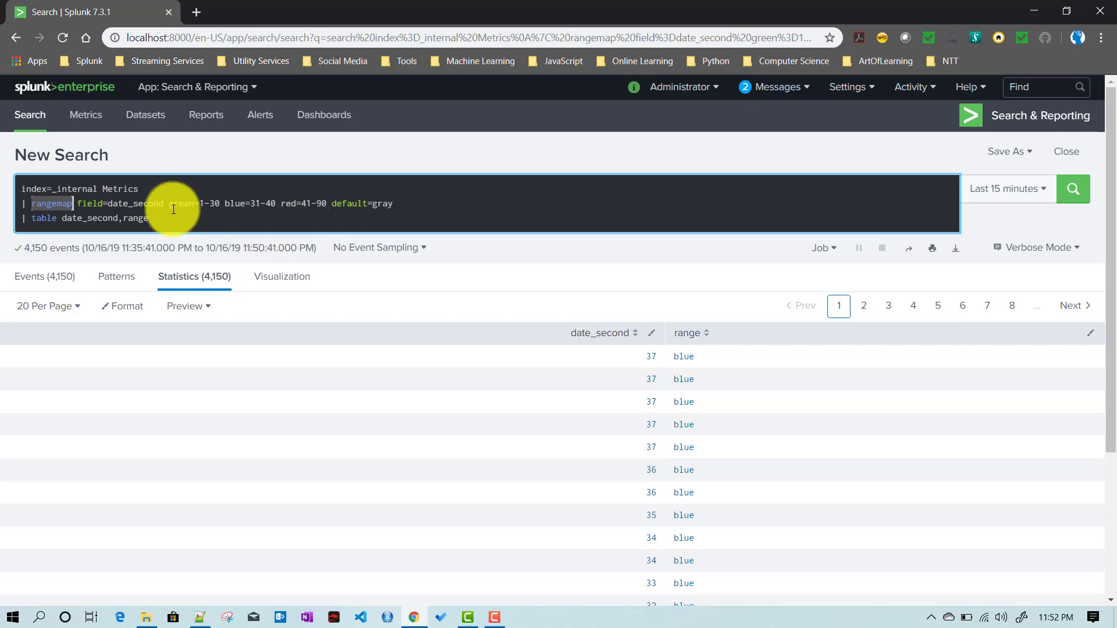
{"action": "left_click", "coordinate": [45, 206]}
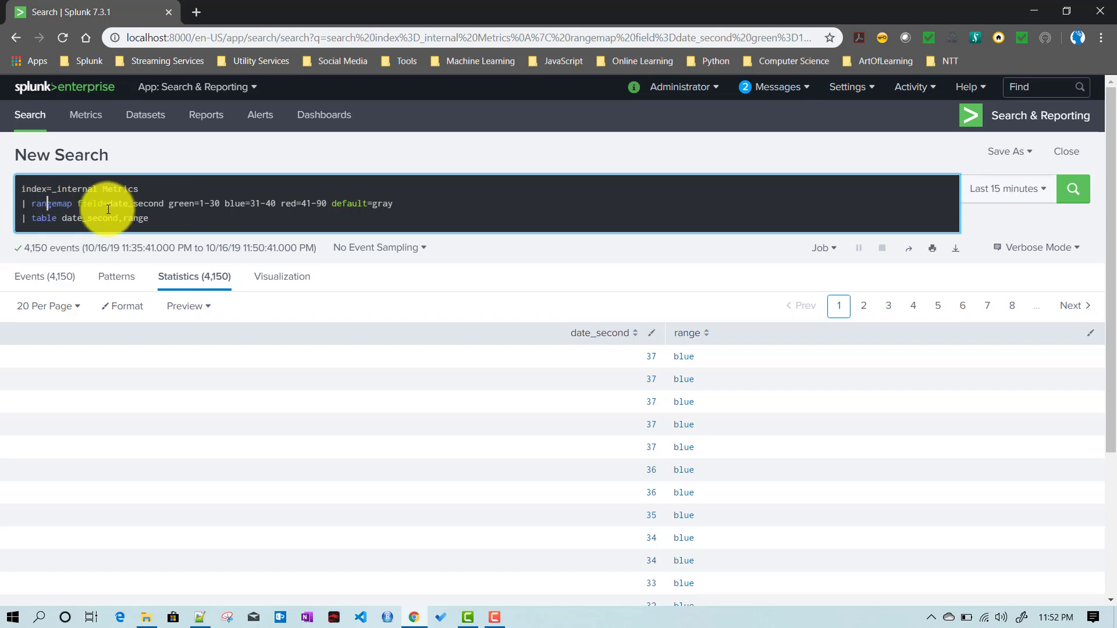
Copy "table date_second" from the last search line onto a new line between the index line and the rangemap command.
{"action": "left_click", "coordinate": [147, 218]}
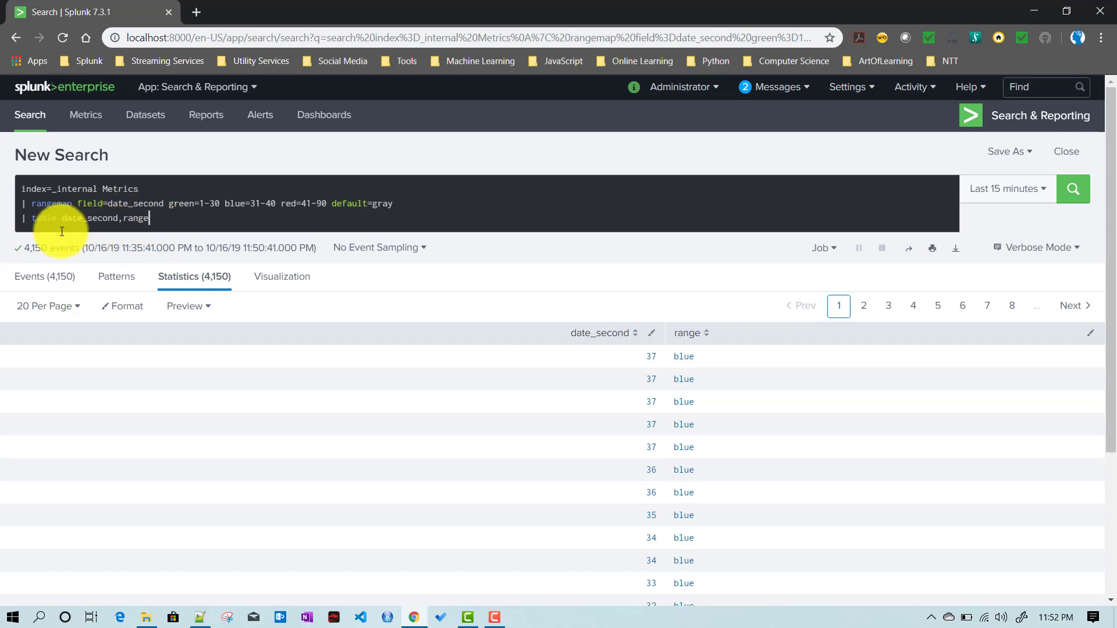
{"action": "left_click_drag", "start_coordinate": [32, 218], "coordinate": [119, 220]}
{"action": "key", "text": "ctrl+c"}
{"action": "left_click", "coordinate": [154, 192]}
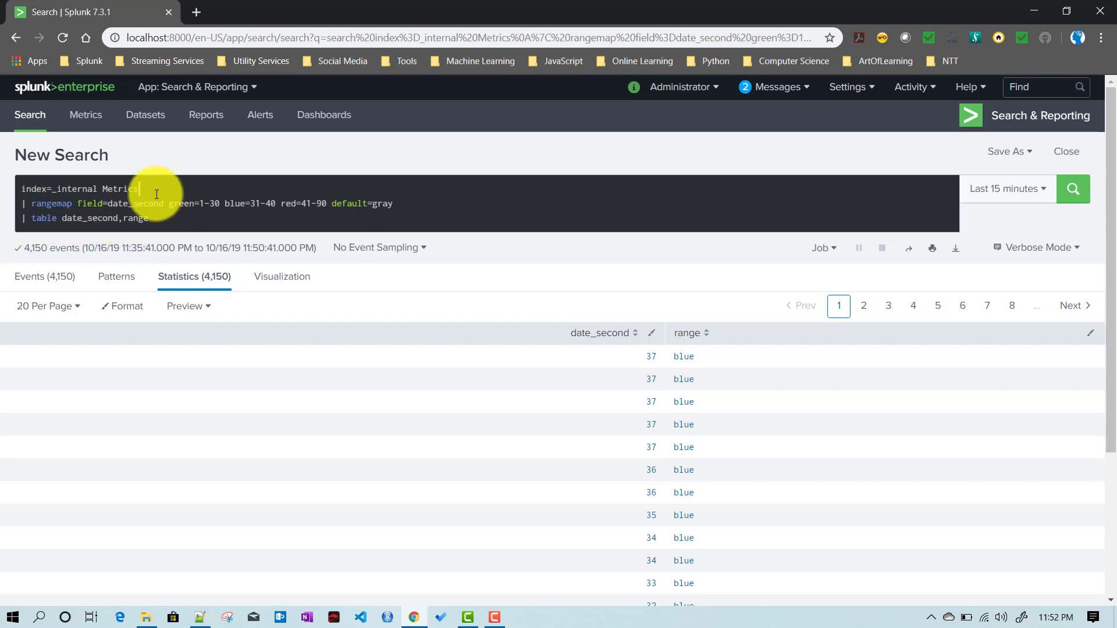
{"action": "key", "text": "shift+Return"}
{"action": "key", "text": "ctrl+v"}
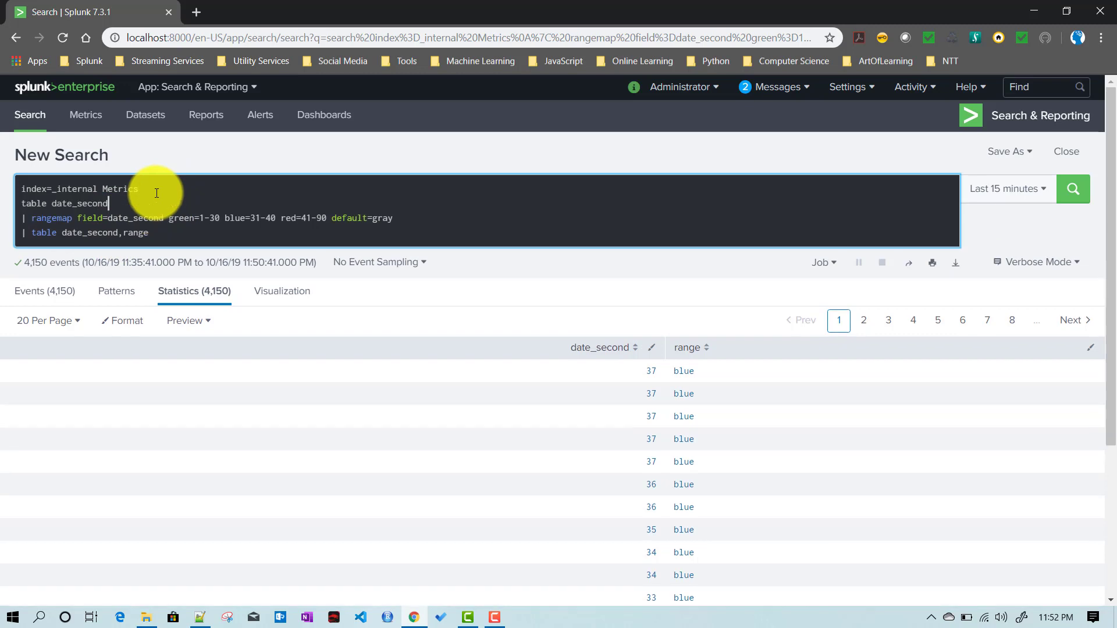
Put a pipe before the new "table date_second" line and run the search.
{"action": "left_click", "coordinate": [25, 201]}
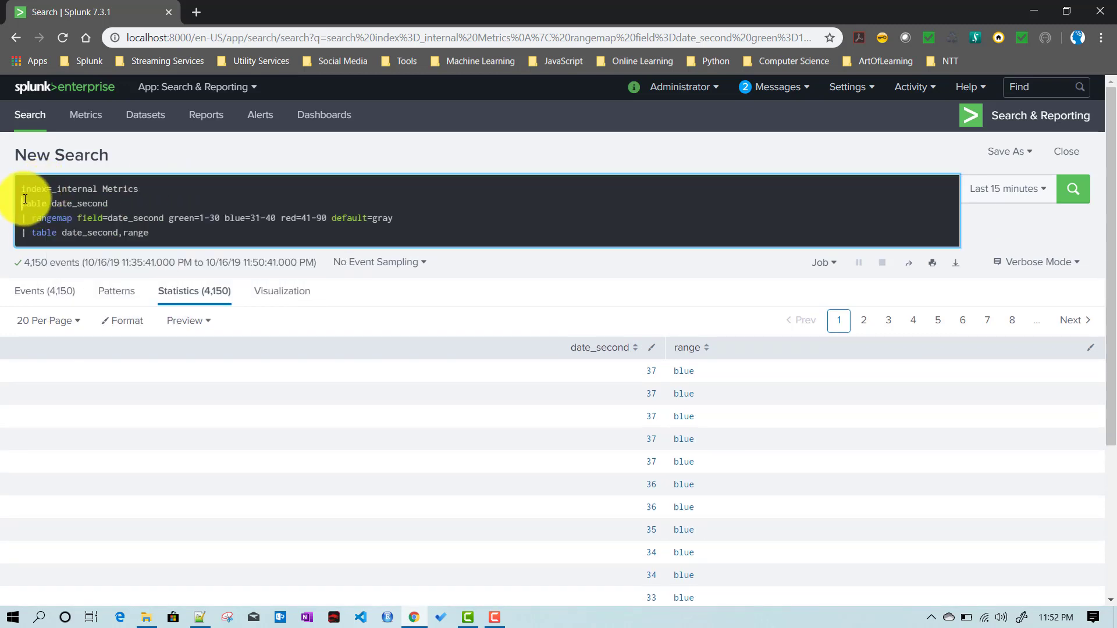
{"action": "type", "text": "|"}
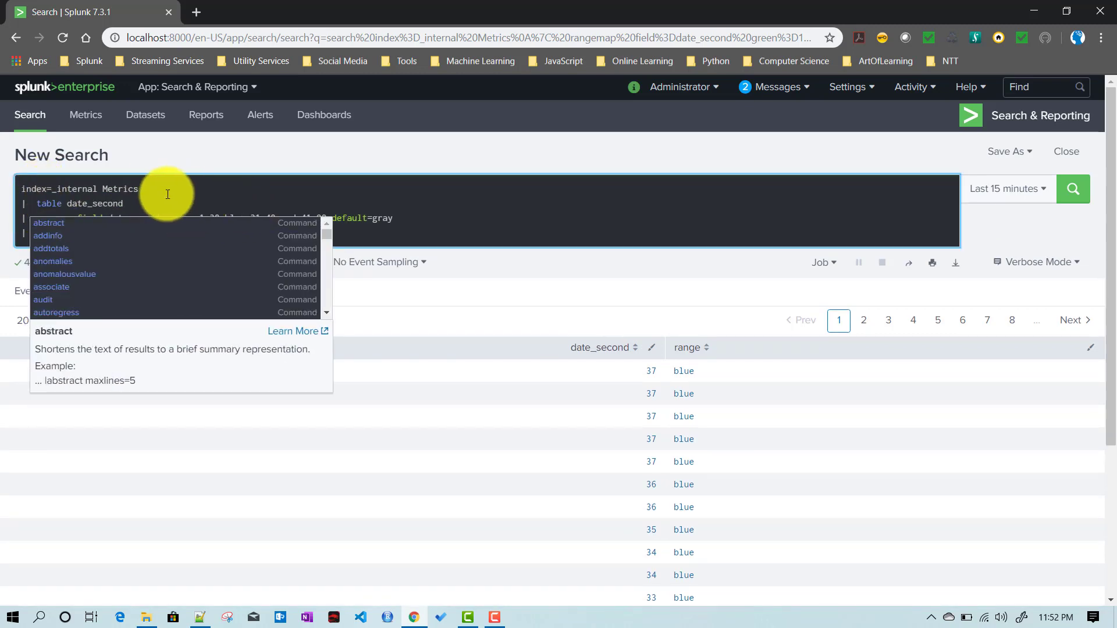
{"action": "left_click", "coordinate": [223, 208]}
{"action": "left_click", "coordinate": [306, 233]}
{"action": "key", "text": "Return"}
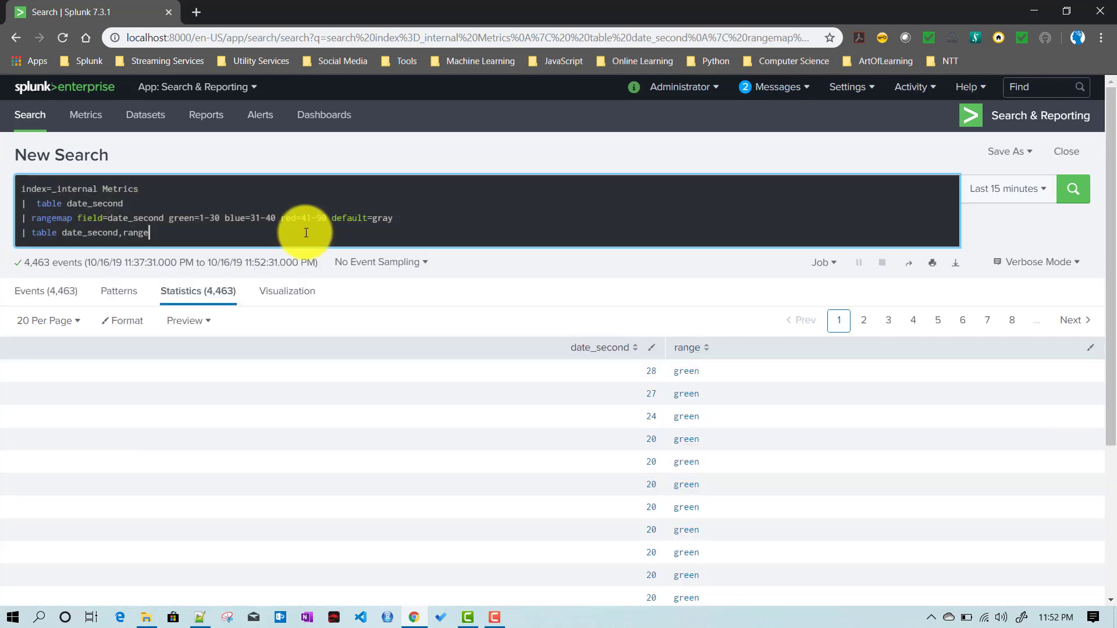